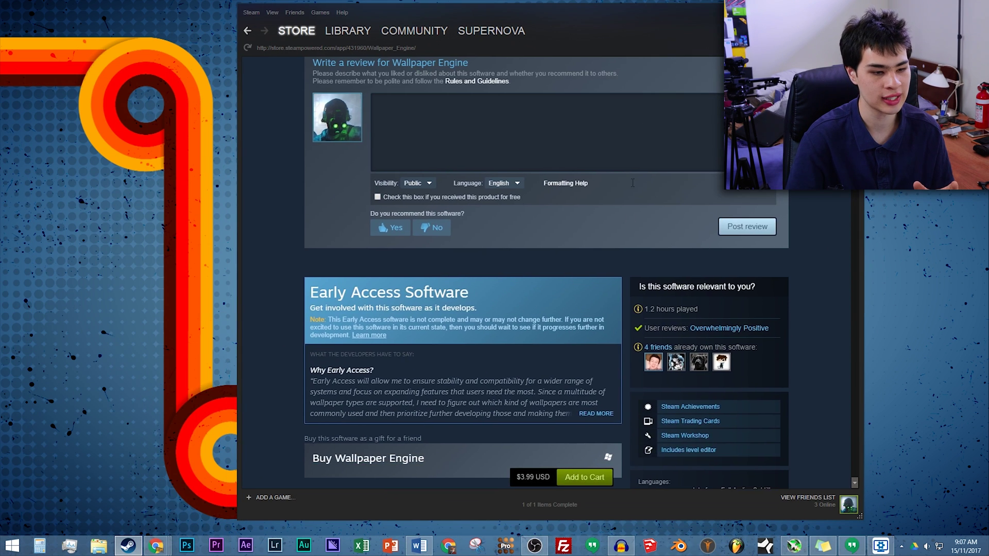
# - Look through the Wallpaper Engine store page, covering the preview media, the review section and the purchase details
pyautogui.scroll(5, 641, 114)
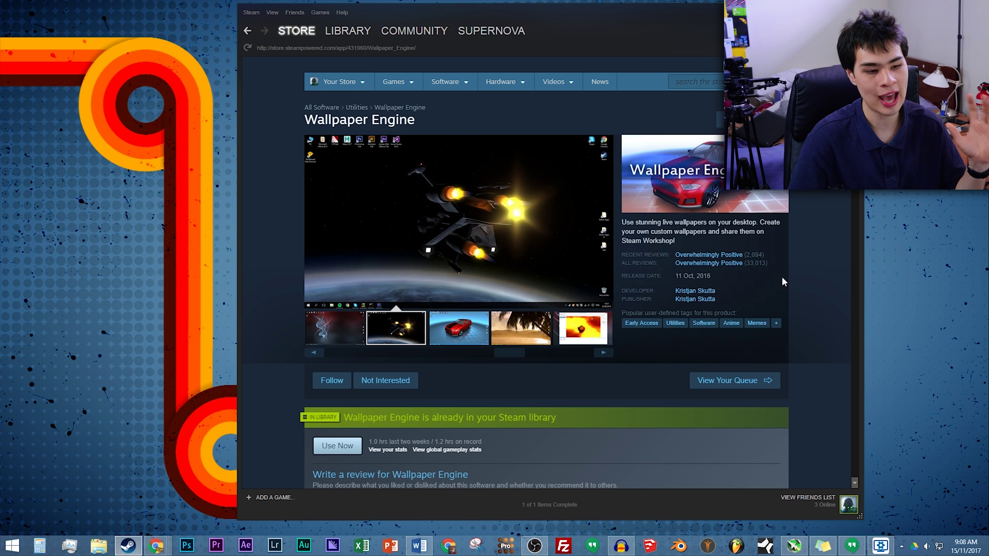
pyautogui.scroll(-8, 542, 358)
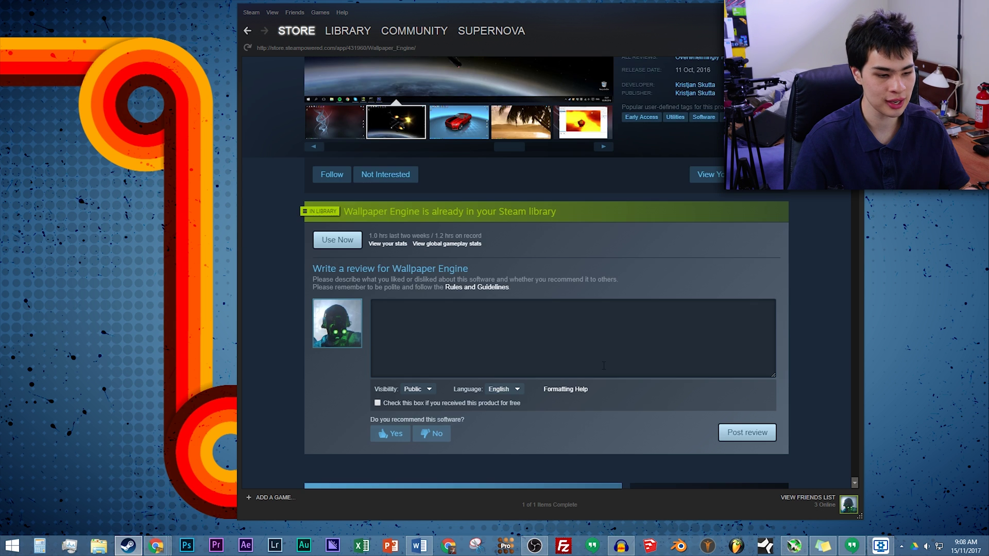
pyautogui.scroll(-1, 429, 326)
pyautogui.moveTo(287, 243); pyautogui.dragTo(505, 264)
pyautogui.click(502, 265)
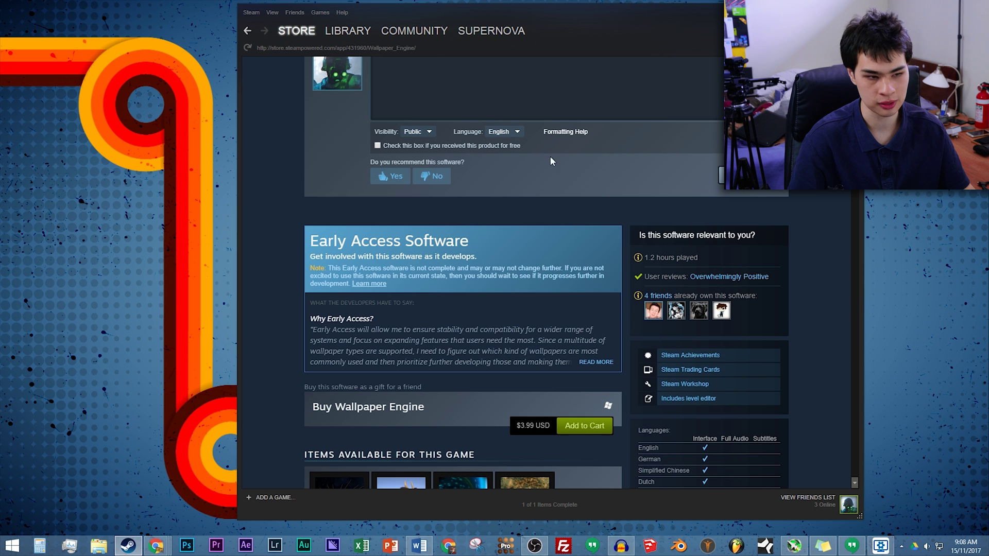
pyautogui.scroll(10, 569, 203)
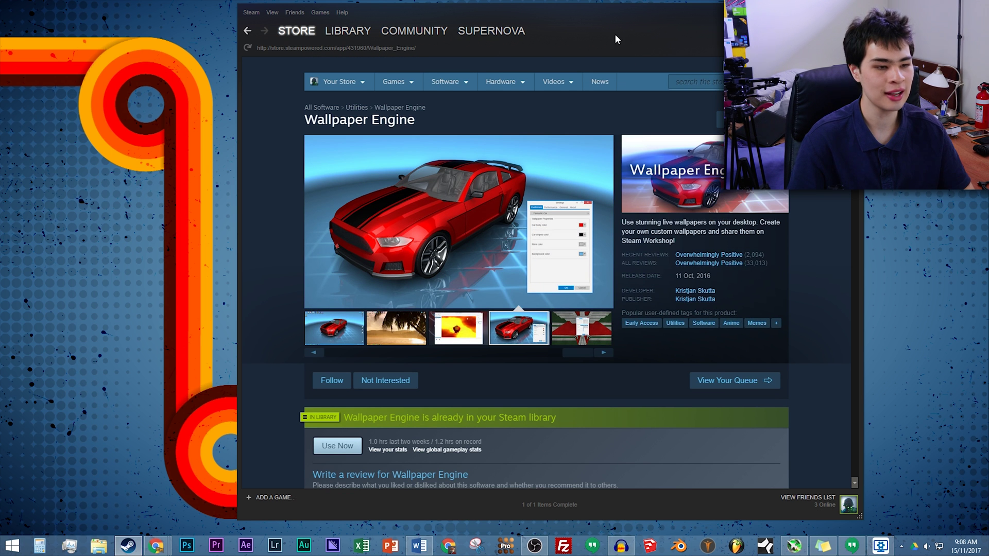
# - Switch to Wallpaper Engine, choose the "Wallpaper per monitor" layout and start changing the wallpaper of monitor 1
pyautogui.press('super+d')
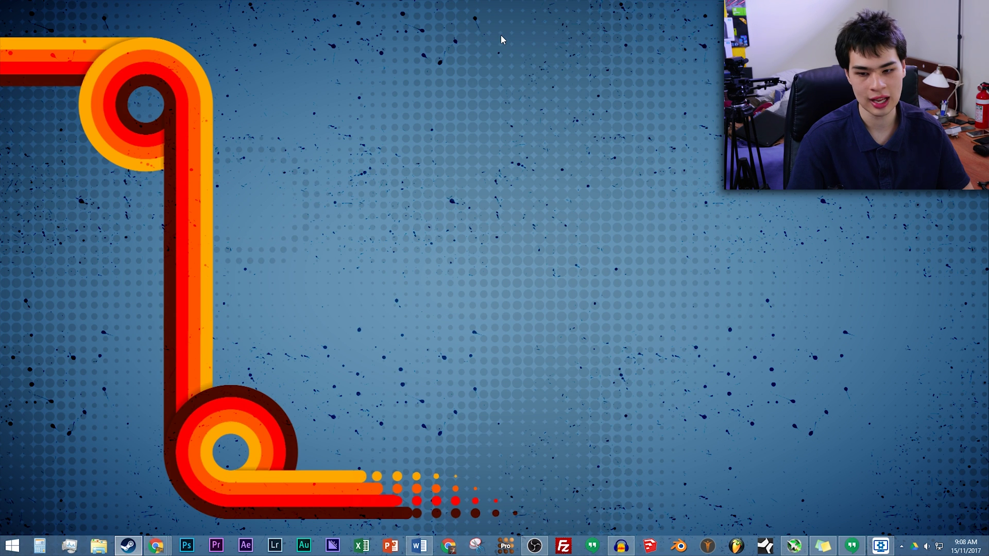
pyautogui.click(880, 546)
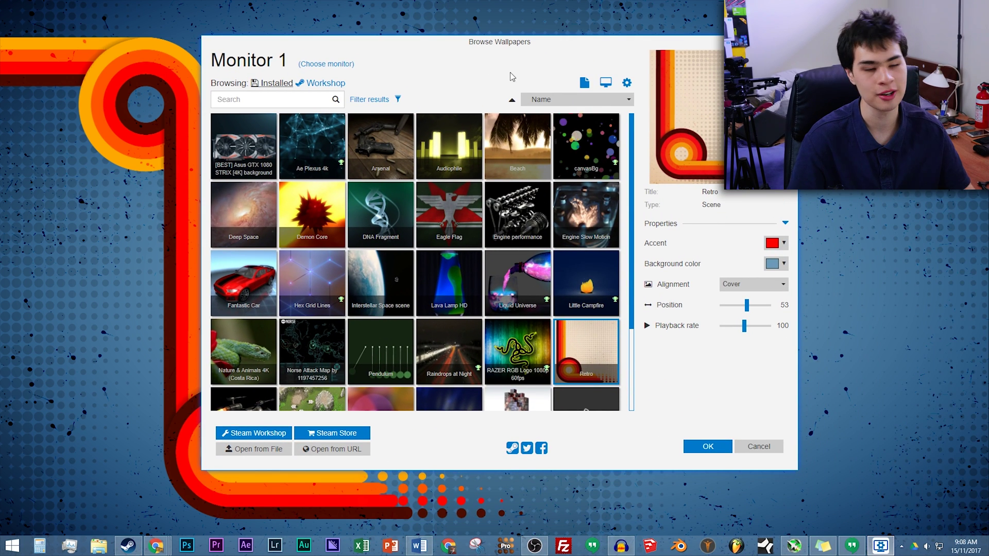
pyautogui.click(338, 64)
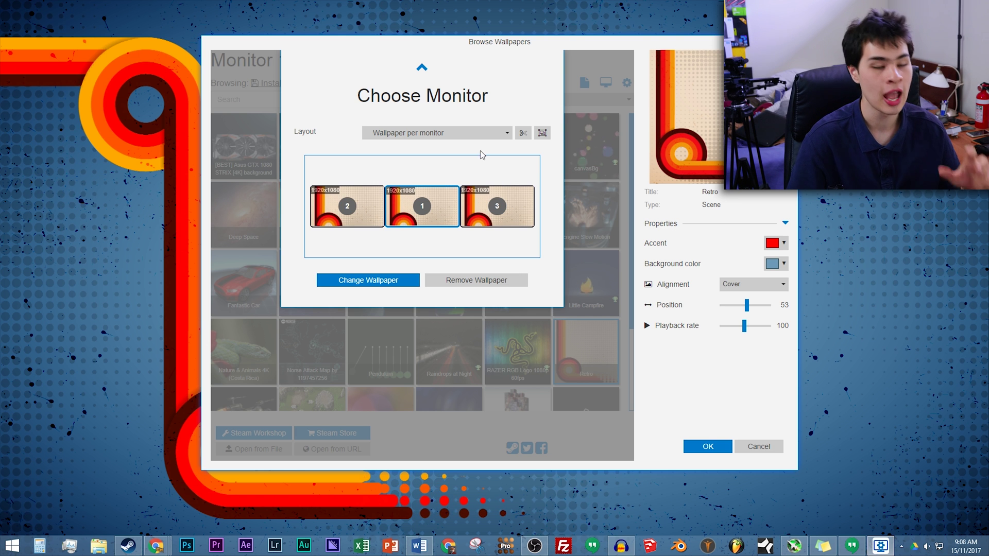
pyautogui.click(459, 131)
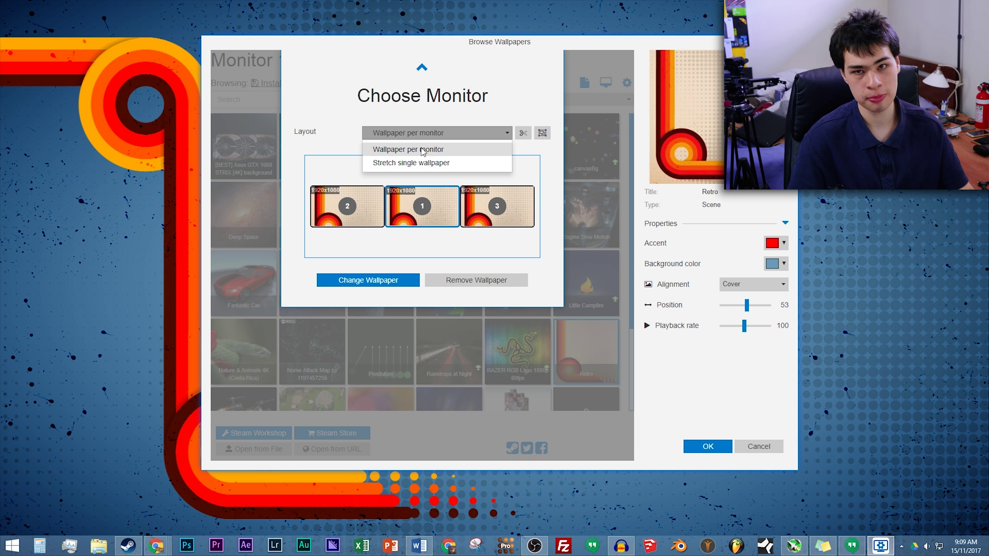
pyautogui.click(451, 149)
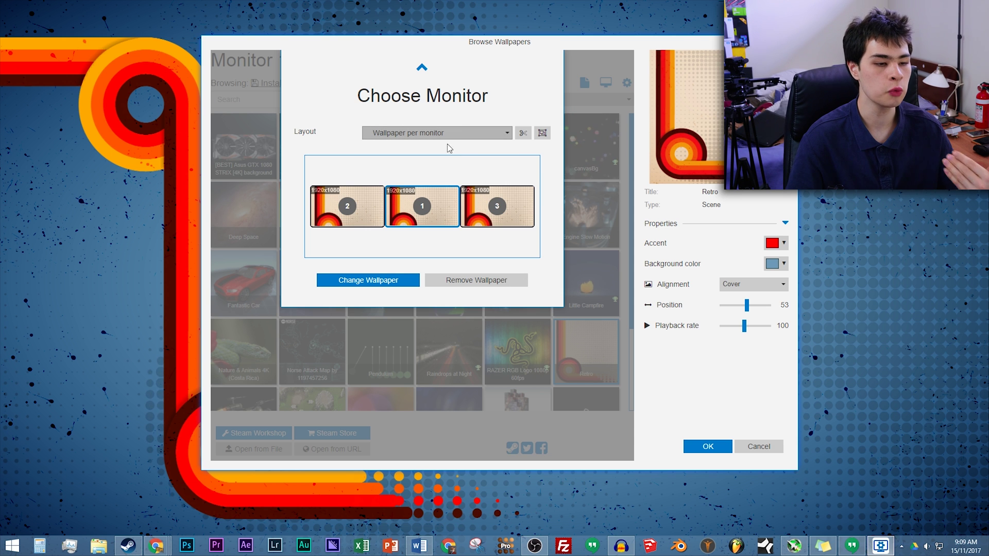
pyautogui.click(354, 278)
# - Browse the installed wallpapers and the Workshop wallpapers sorted by Most Up Votes
pyautogui.scroll(-2, 379, 361)
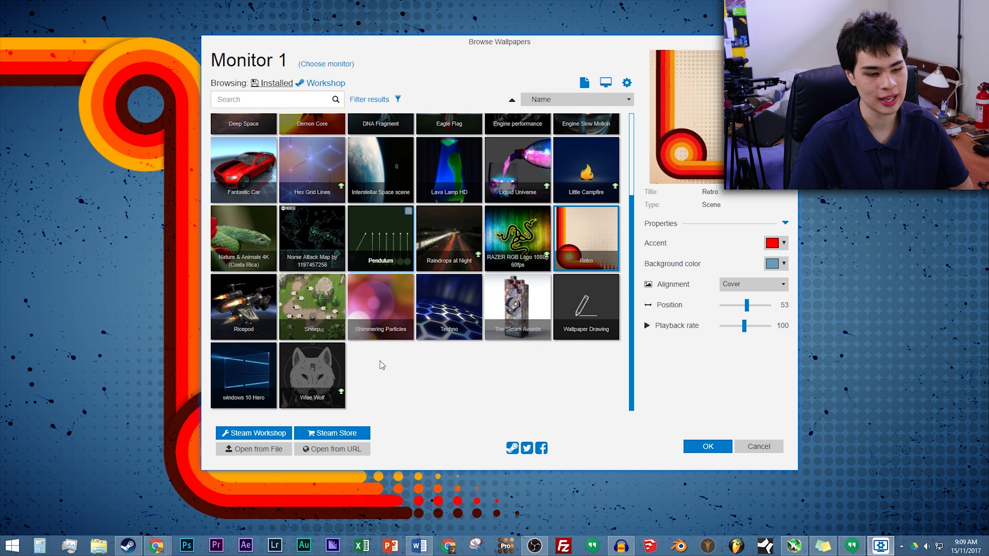
pyautogui.scroll(2, 379, 361)
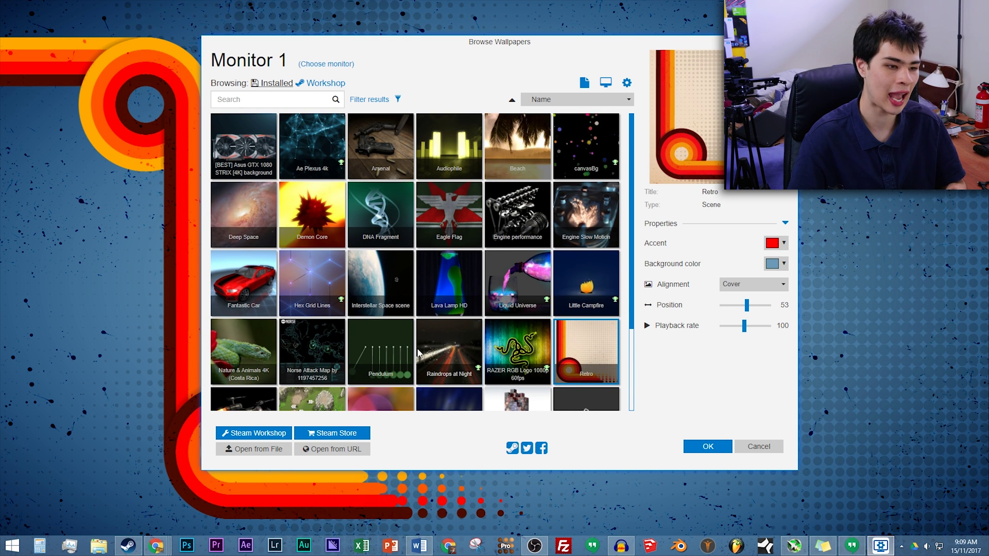
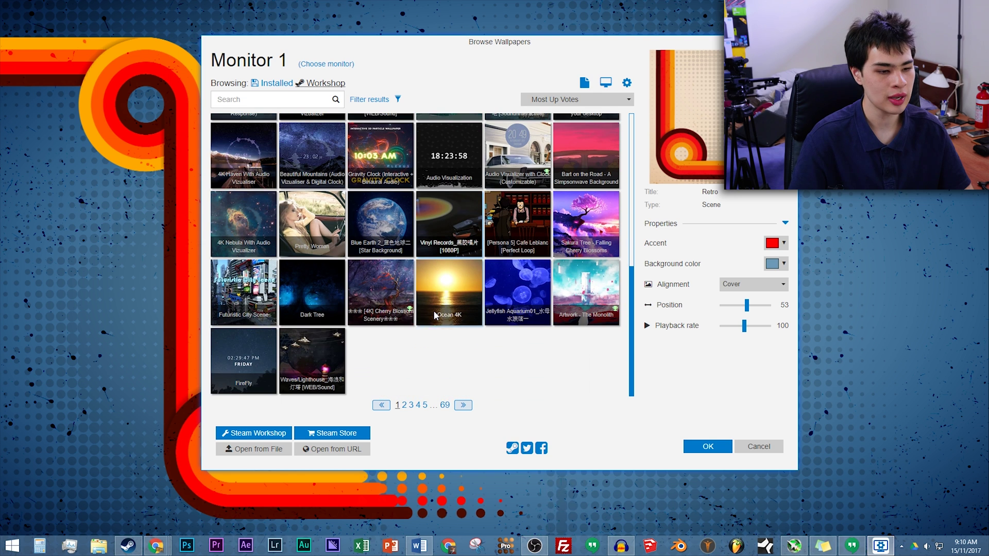
pyautogui.scroll(-2, 507, 249)
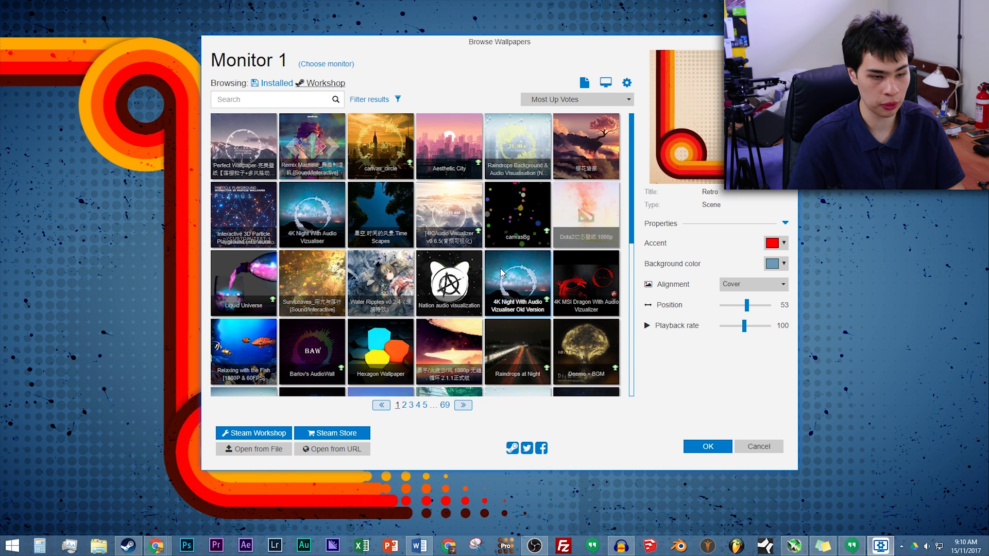
# - Apply the canvasBg wallpaper from the Workshop list and check the details of the 4K MSI Dragon audio visualizer
pyautogui.click(525, 240)
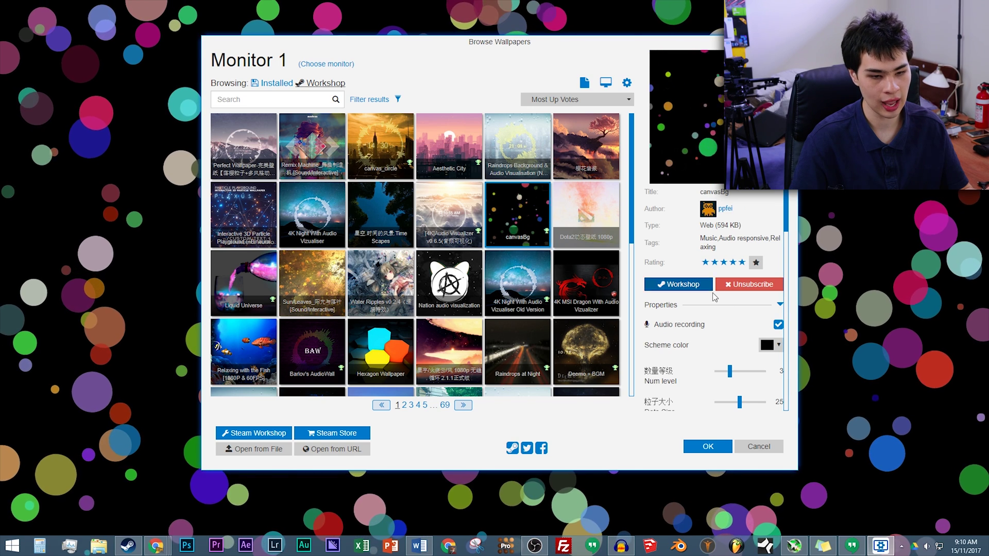
pyautogui.click(586, 283)
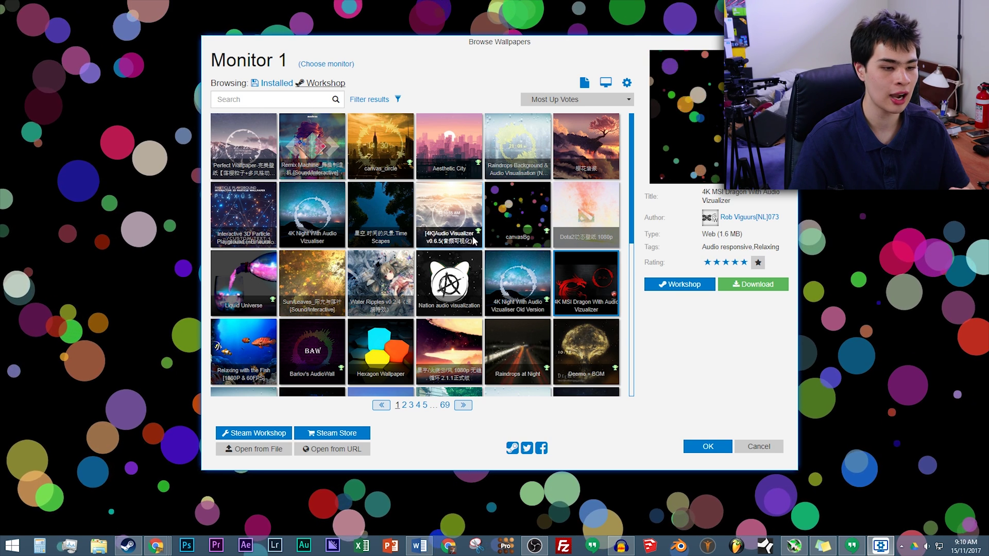
pyautogui.click(522, 223)
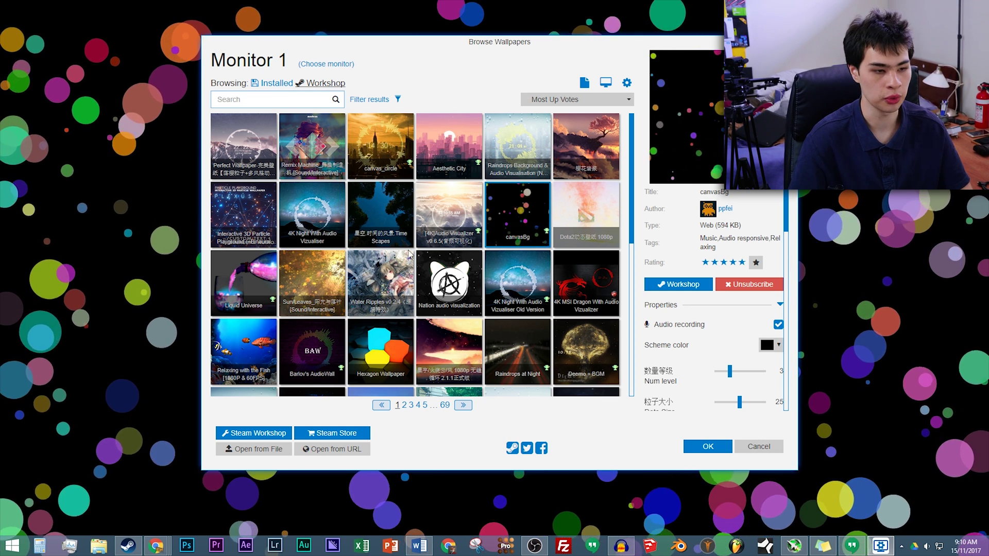
# - Examine the Workshop filters for tags, resolution and type, and close them without setting any
pyautogui.click(369, 101)
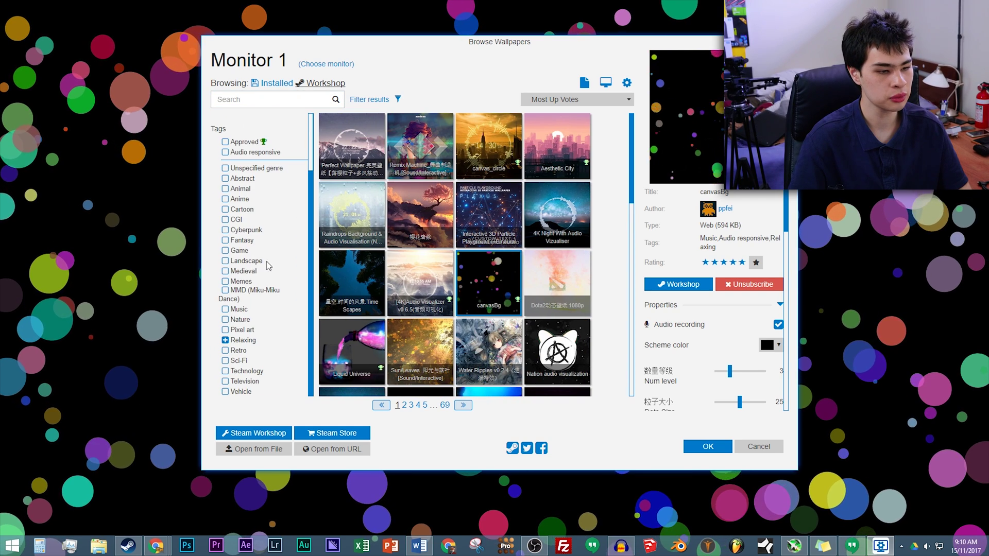
pyautogui.scroll(2, 258, 273)
pyautogui.scroll(-2, 258, 273)
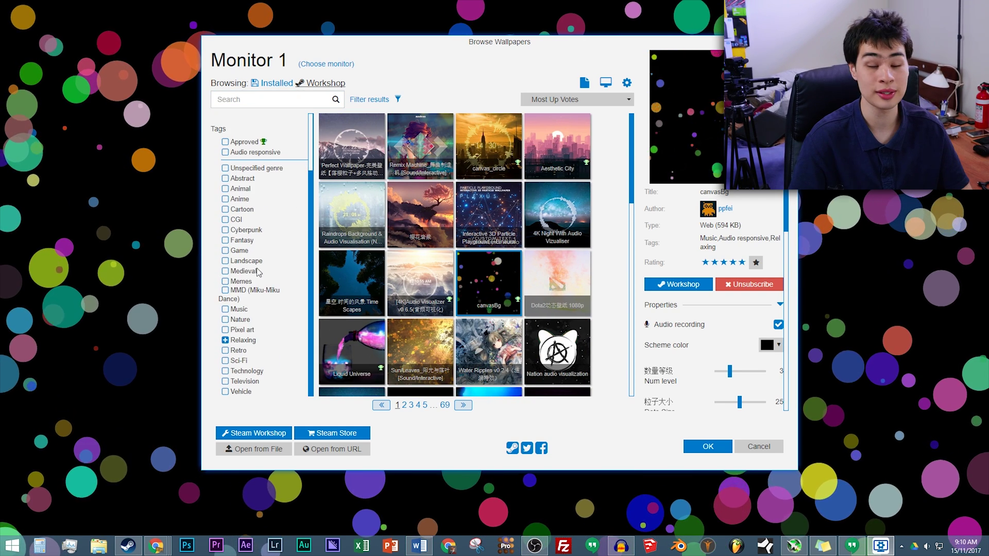
pyautogui.scroll(2, 257, 272)
pyautogui.click(252, 176)
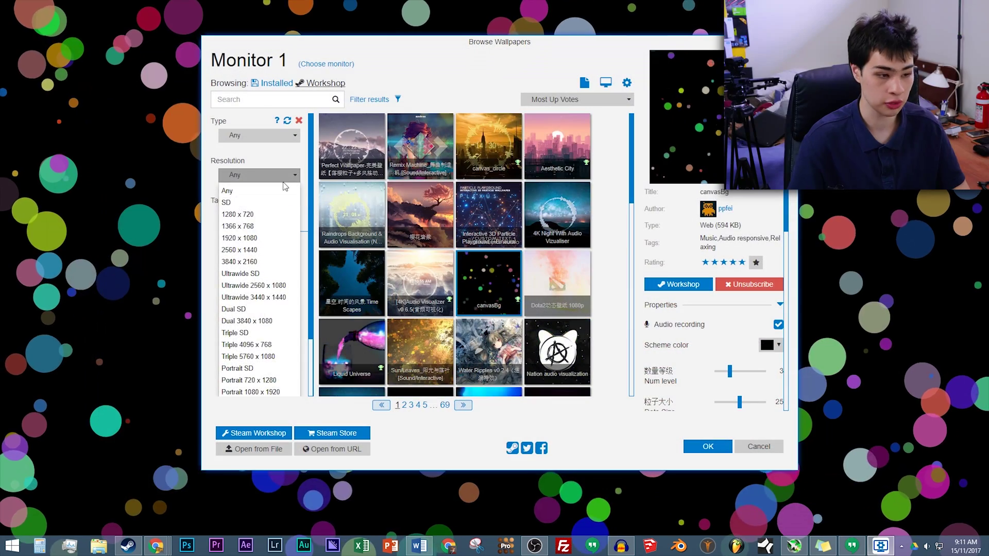
pyautogui.click(279, 177)
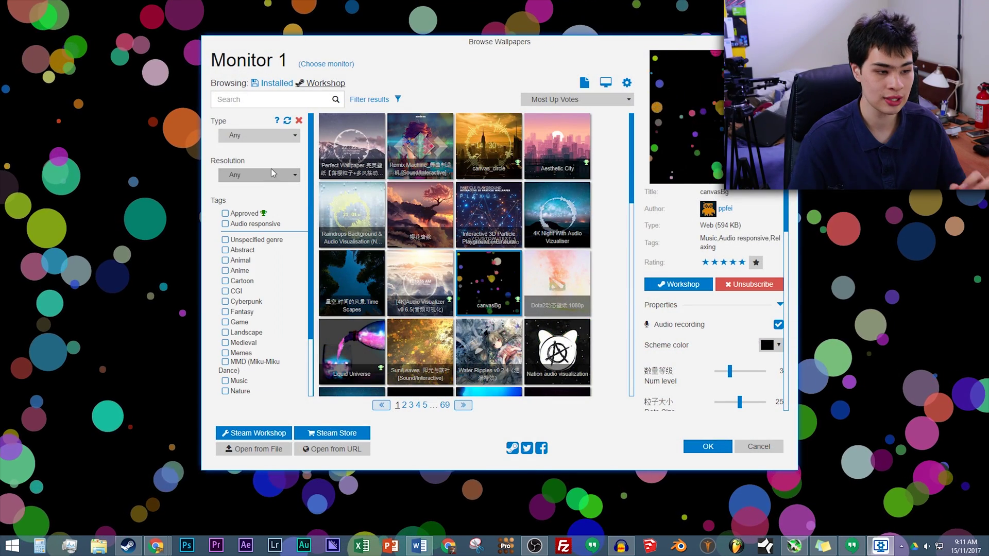
pyautogui.click(259, 130)
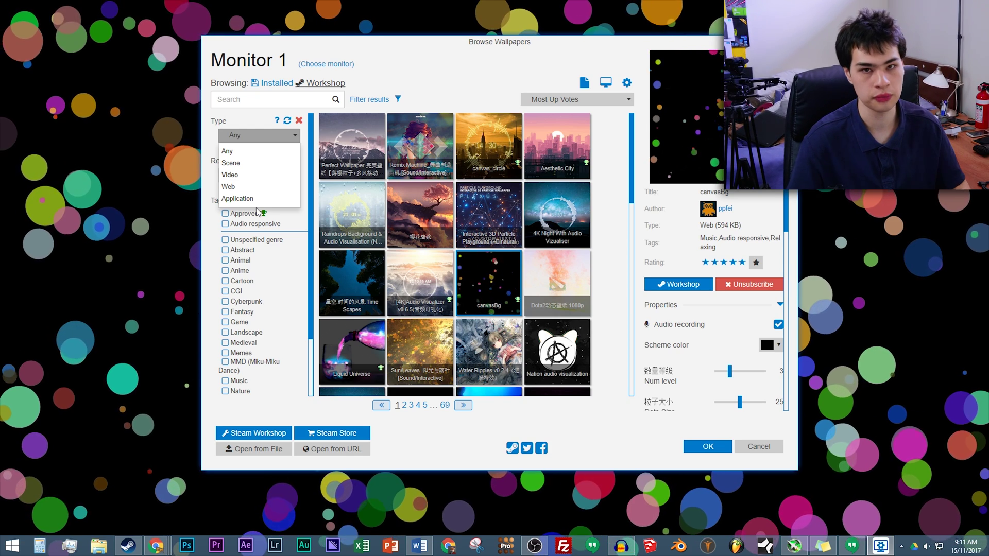
pyautogui.click(301, 121)
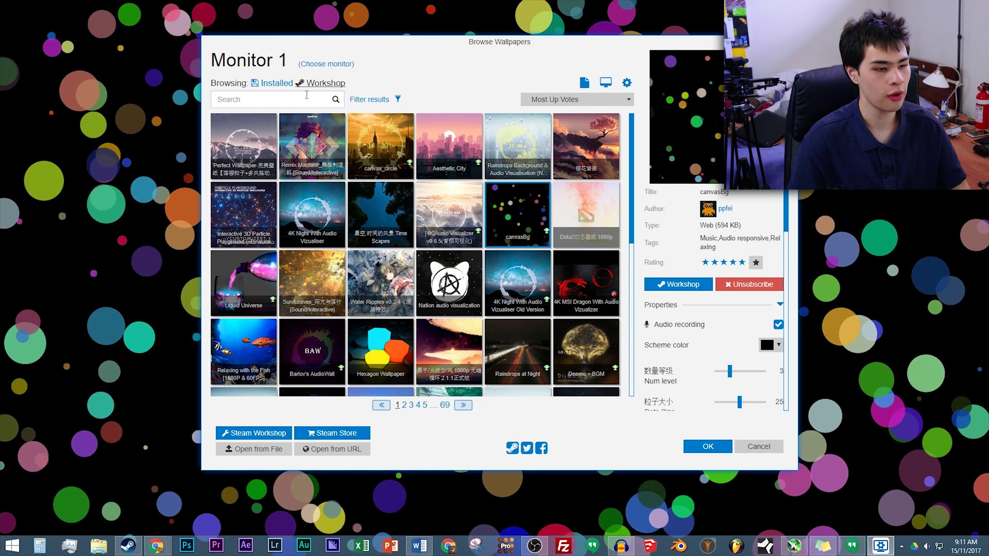
# - Go back to the installed wallpapers and apply Liquid Universe to monitor 1
pyautogui.click(270, 85)
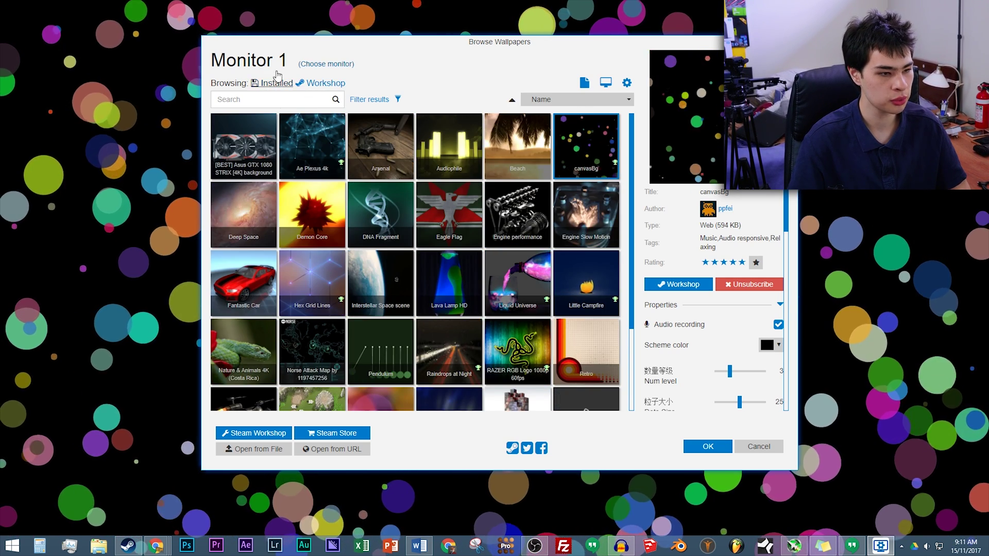
pyautogui.click(270, 88)
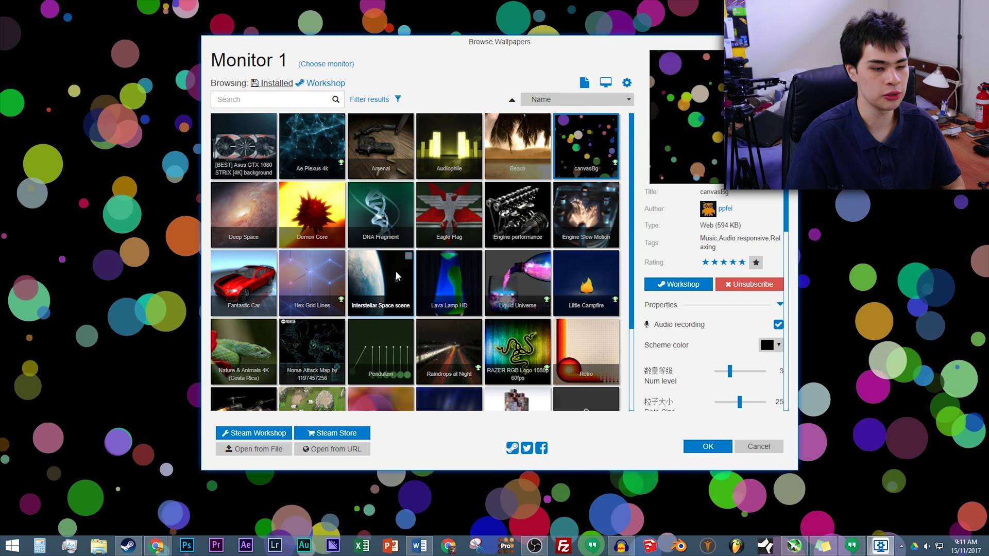
pyautogui.scroll(-3, 461, 273)
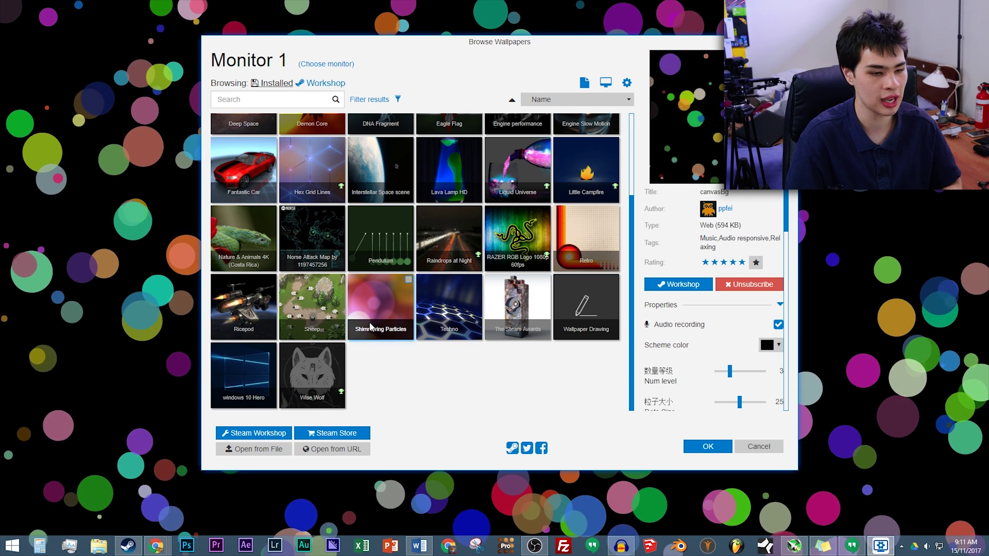
pyautogui.scroll(3, 453, 335)
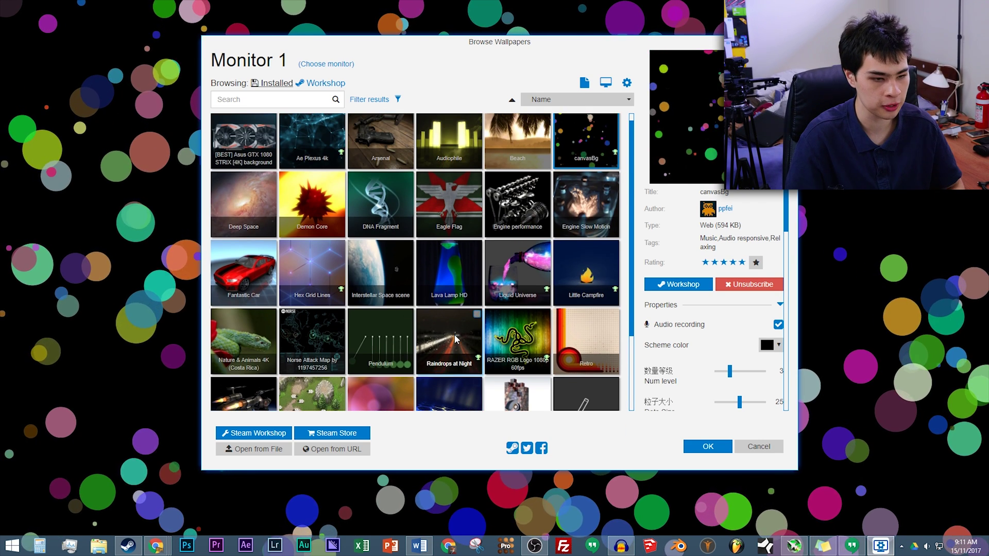
pyautogui.click(514, 281)
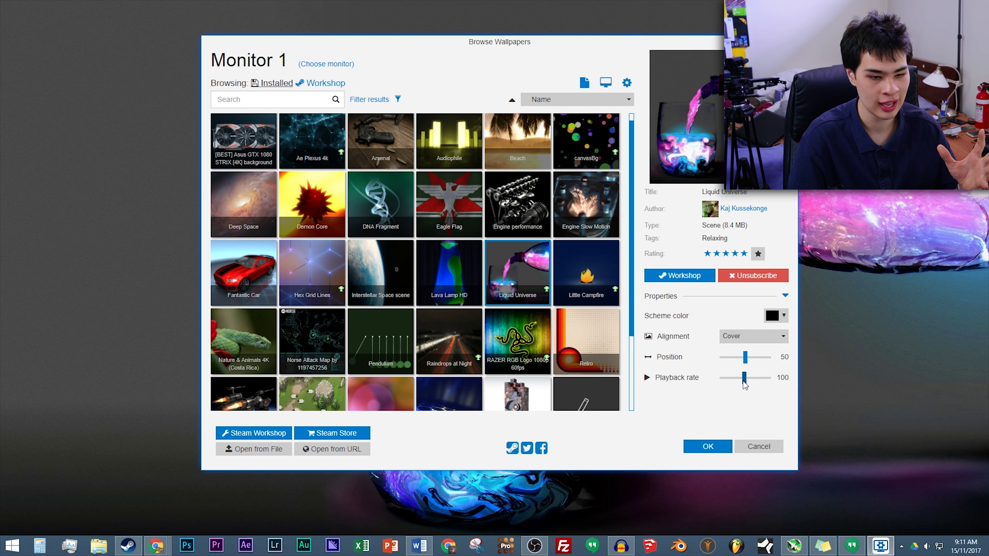
# - Move the browser window aside, try Liquid Universe's playback rate at 200, and set it to 10
pyautogui.moveTo(563, 46); pyautogui.dragTo(0, 23)
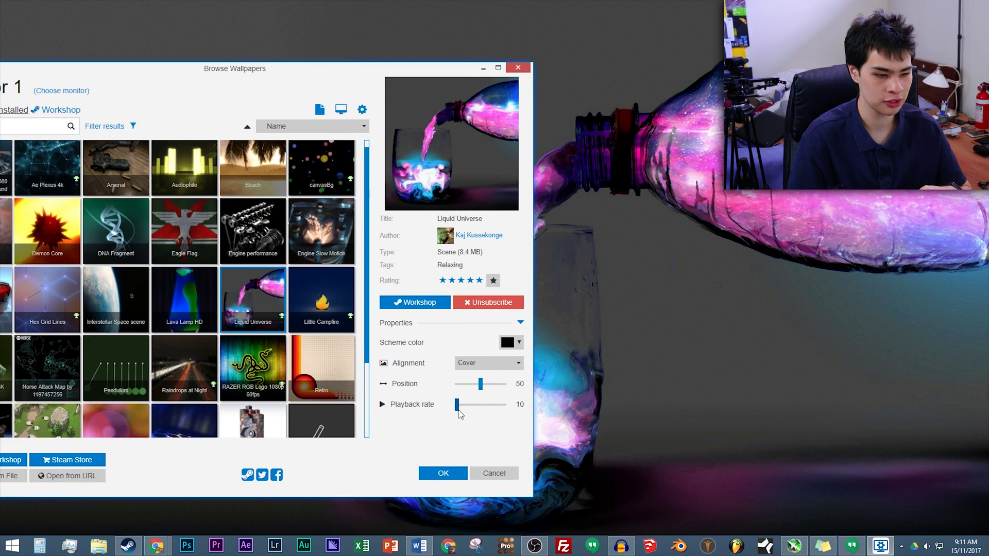
pyautogui.moveTo(458, 411); pyautogui.dragTo(573, 418)
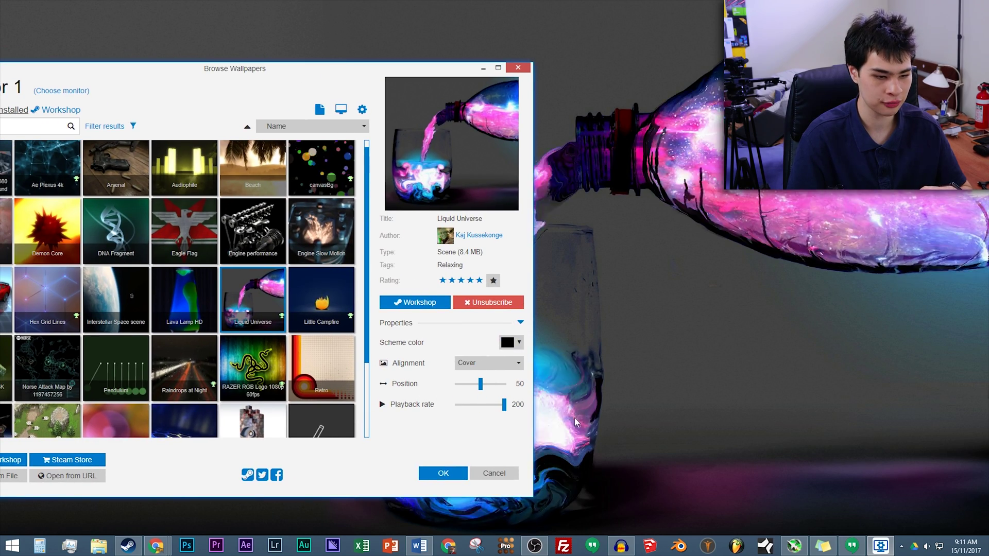
pyautogui.press('Return')
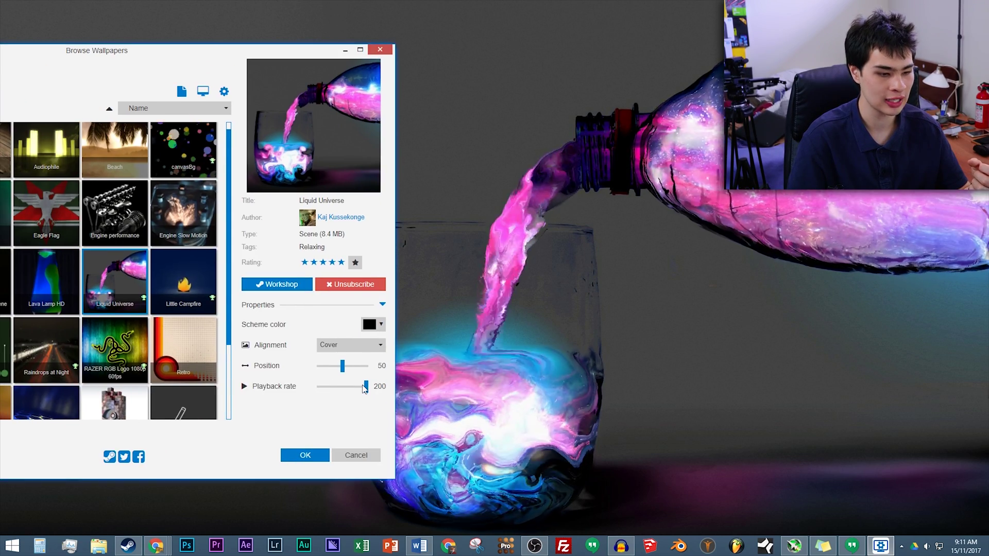
pyautogui.moveTo(366, 386); pyautogui.dragTo(318, 386)
pyautogui.moveTo(165, 52); pyautogui.dragTo(14, 57)
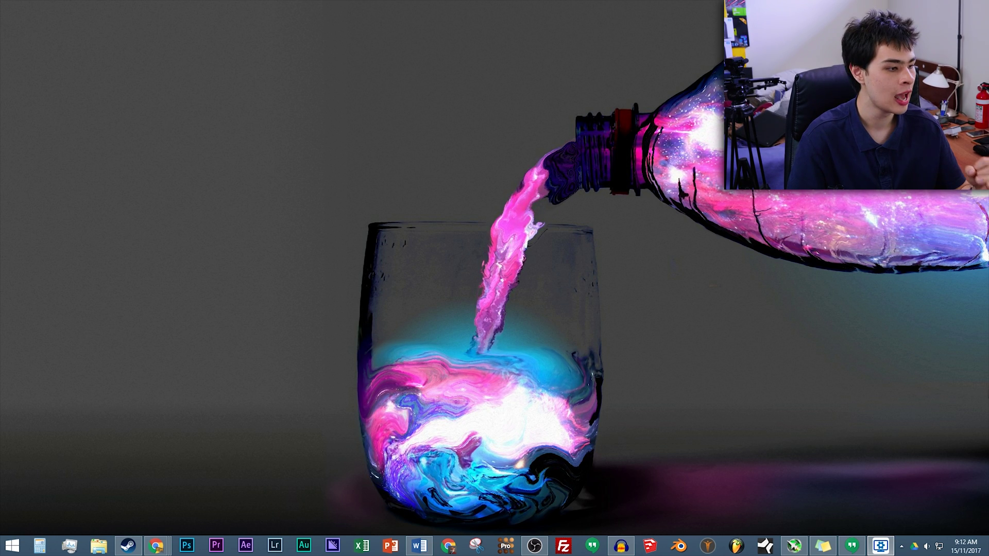
# - Apply the installed Engine Slow Motion wallpaper, set its playback rate to 50, and move the browser window off the desktop view
pyautogui.moveTo(0, 58); pyautogui.dragTo(236, 59)
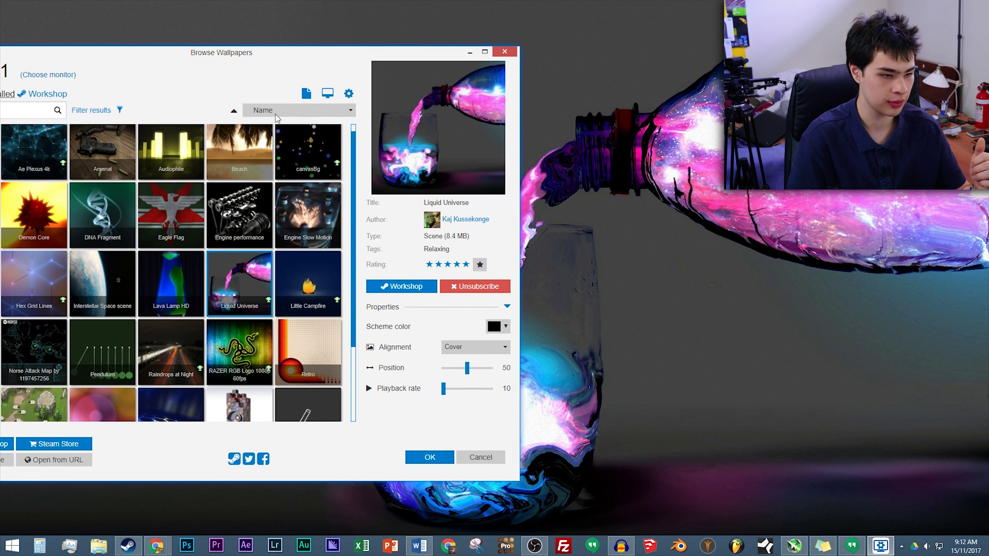
pyautogui.click(307, 221)
pyautogui.moveTo(282, 48); pyautogui.dragTo(0, 62)
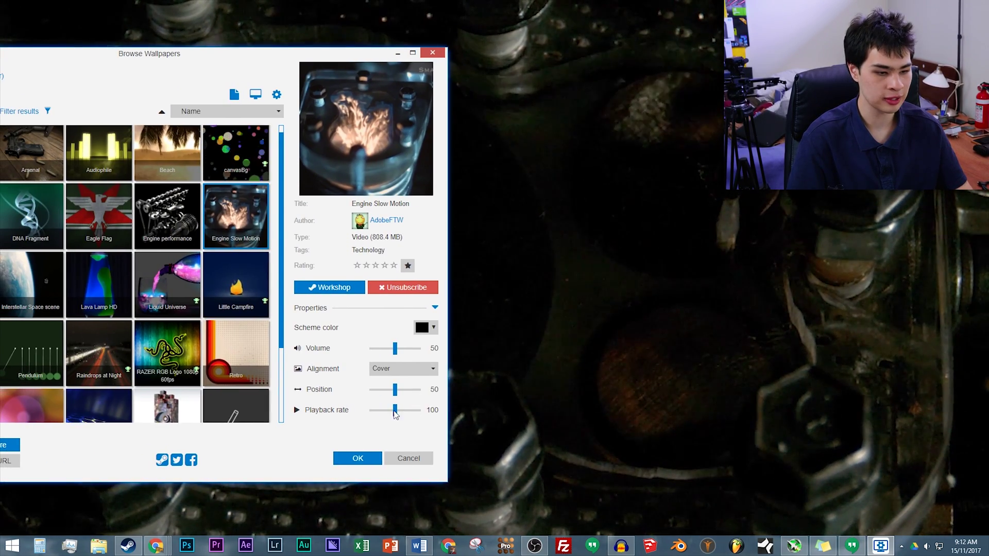
pyautogui.moveTo(394, 411); pyautogui.dragTo(371, 410)
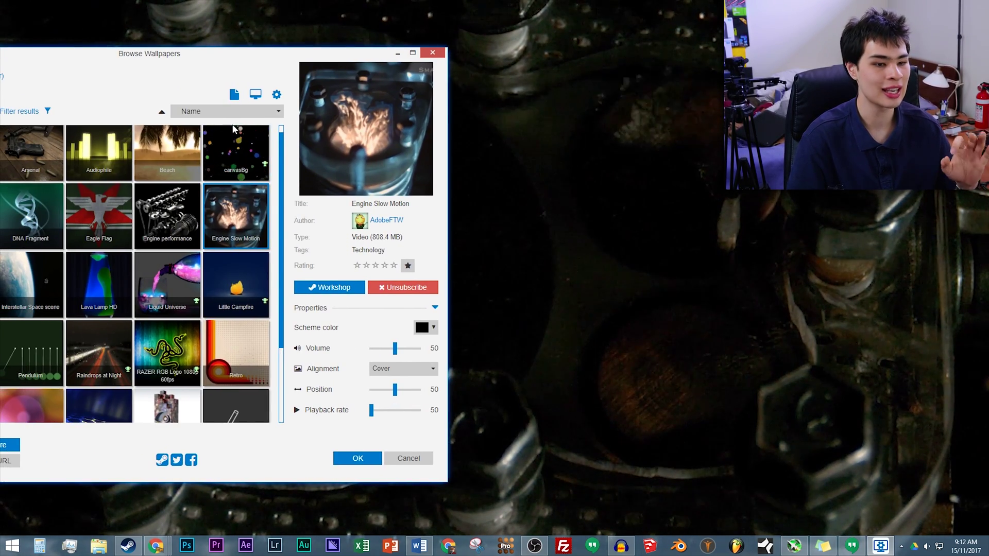
pyautogui.moveTo(221, 74); pyautogui.dragTo(0, 72)
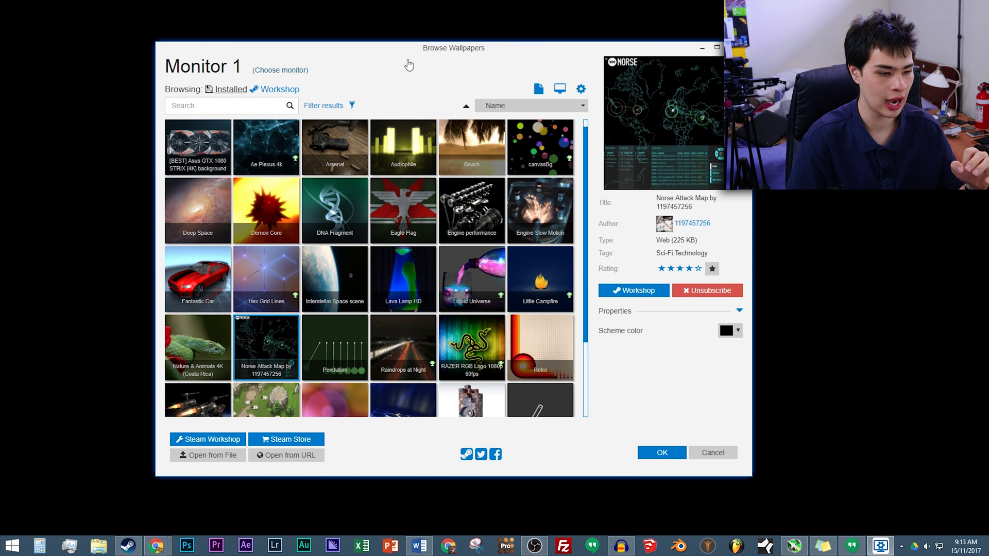
# - Move the browser window aside to view the Norse Attack Map wallpaper, and check its scheme color options without changing them
pyautogui.moveTo(429, 53); pyautogui.dragTo(0, 66)
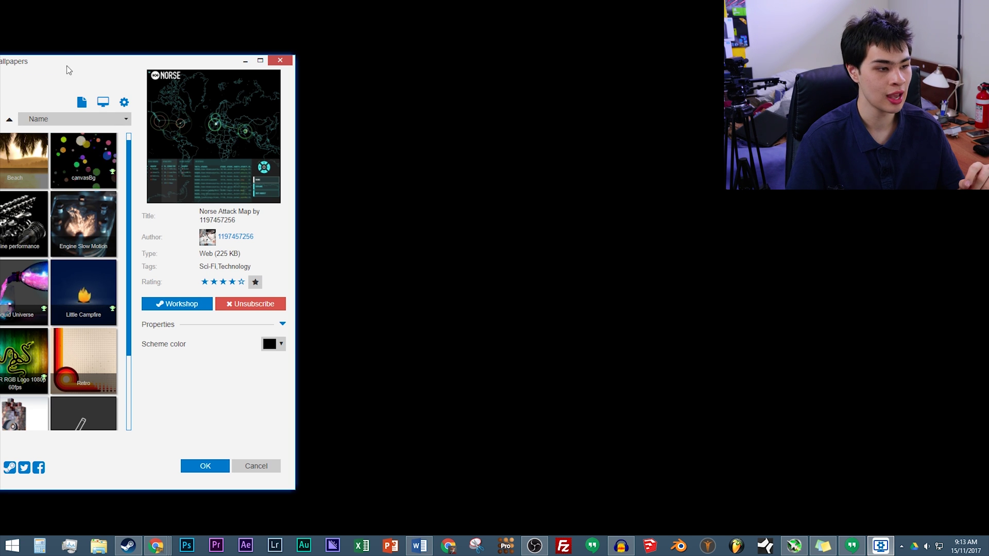
pyautogui.press('Escape')
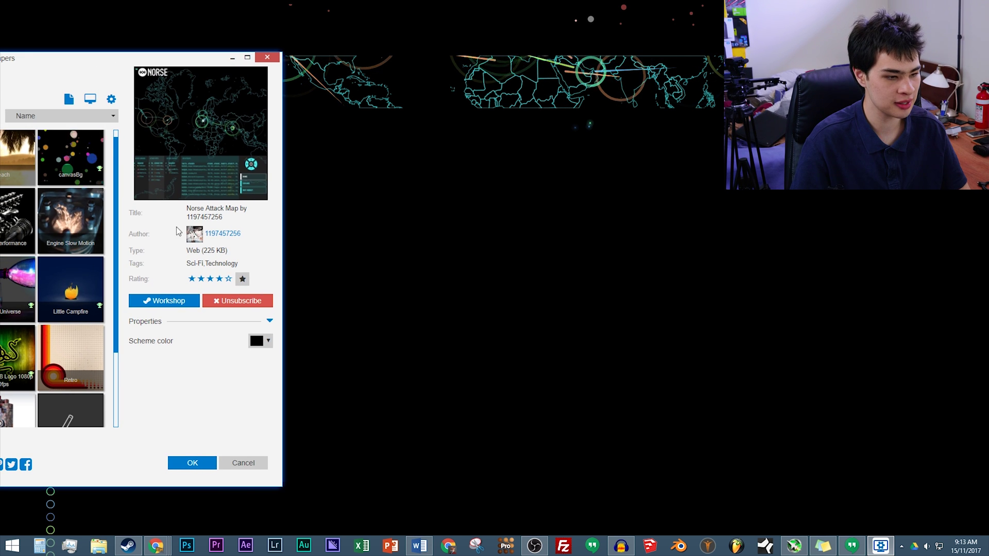
pyautogui.click(225, 324)
pyautogui.click(150, 384)
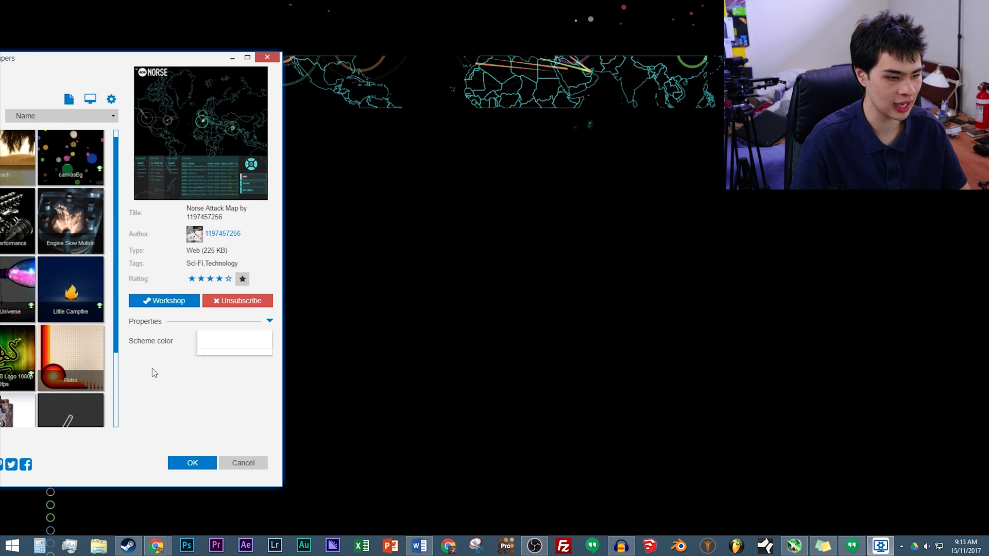
pyautogui.moveTo(97, 57); pyautogui.dragTo(169, 58)
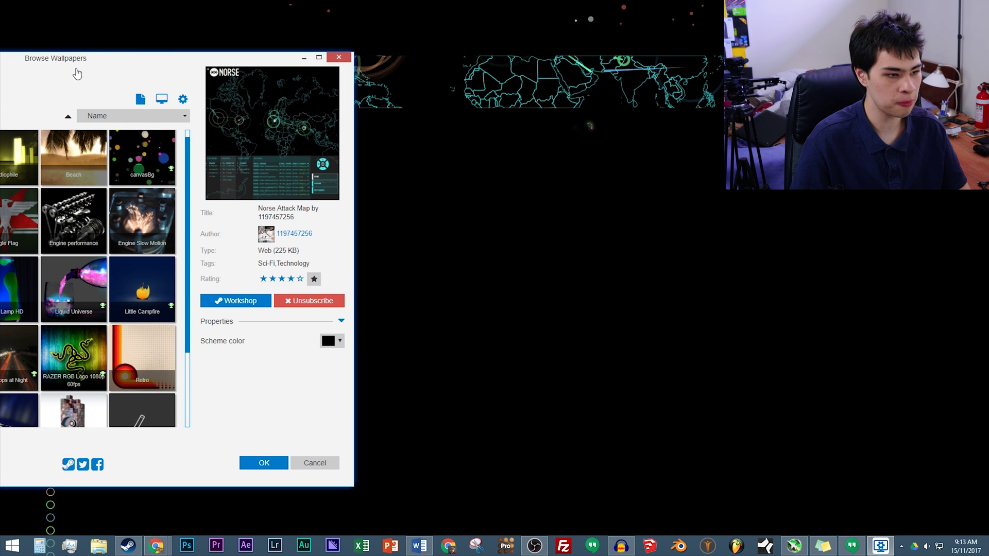
pyautogui.moveTo(77, 73); pyautogui.dragTo(0, 77)
pyautogui.press('Escape')
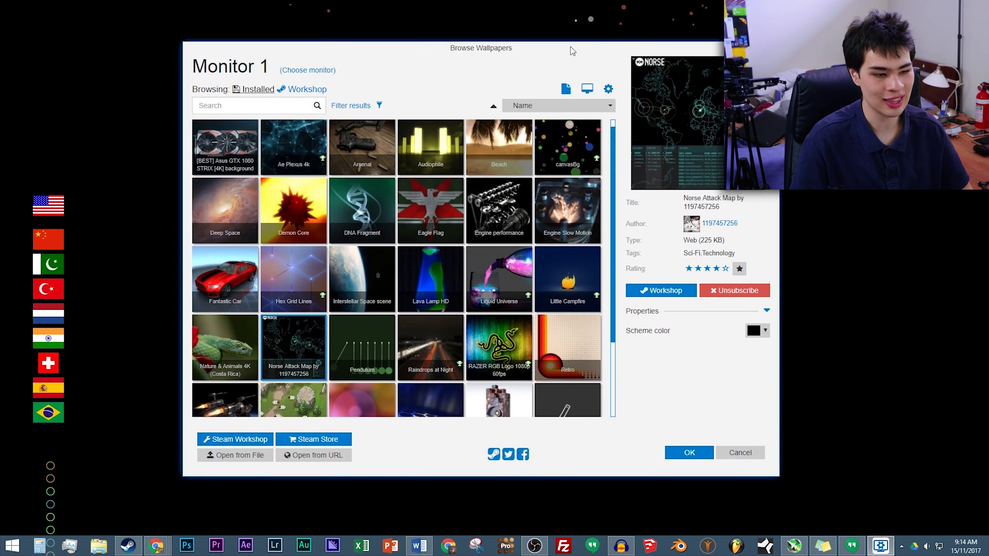
# - Apply the installed DNA Fragment wallpaper to monitor 1 and try lowering its playback rate
pyautogui.click(374, 211)
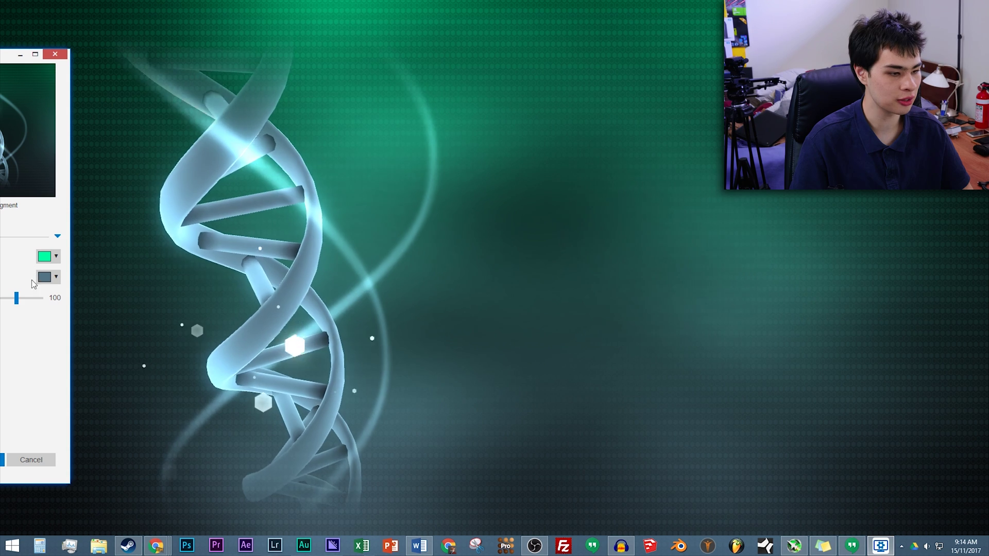
pyautogui.moveTo(16, 297); pyautogui.dragTo(3, 298)
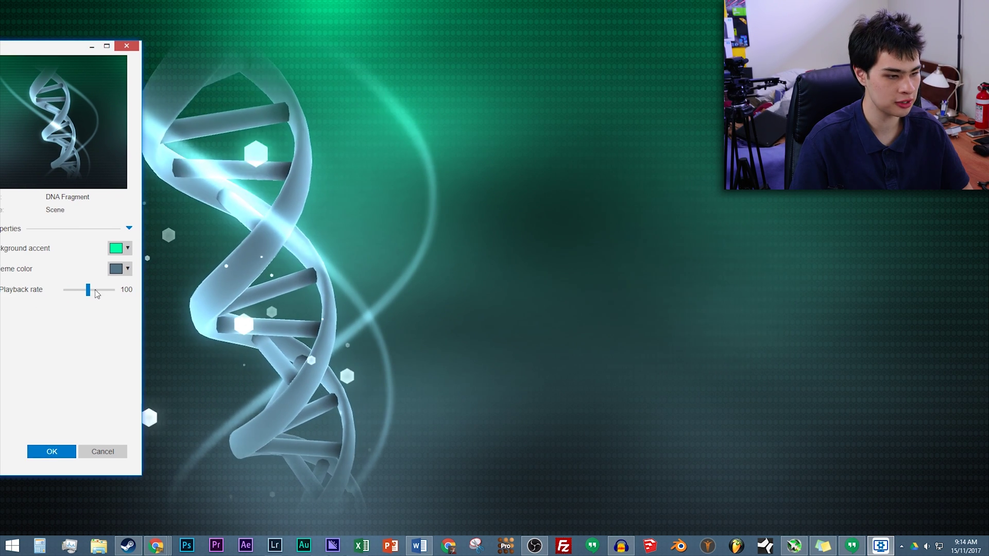
pyautogui.moveTo(81, 285); pyautogui.dragTo(53, 294)
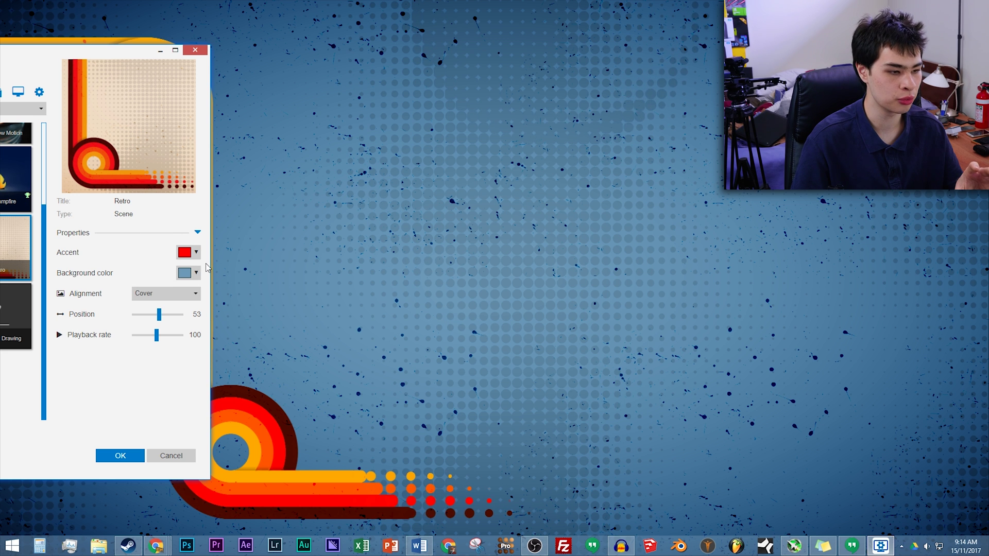
# - Change the Retro wallpaper's background color to the muted red #b86b6b
pyautogui.click(181, 235)
pyautogui.click(159, 229)
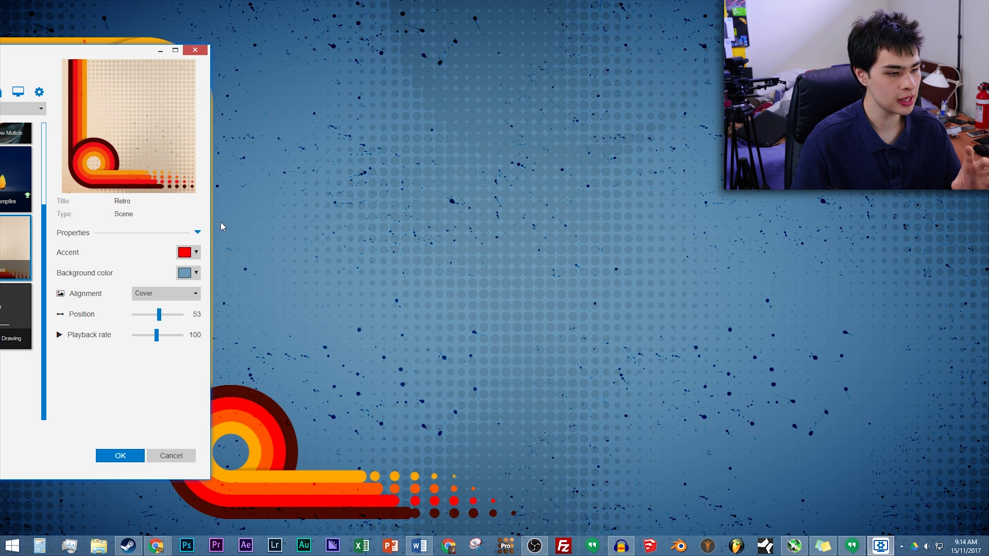
pyautogui.click(190, 275)
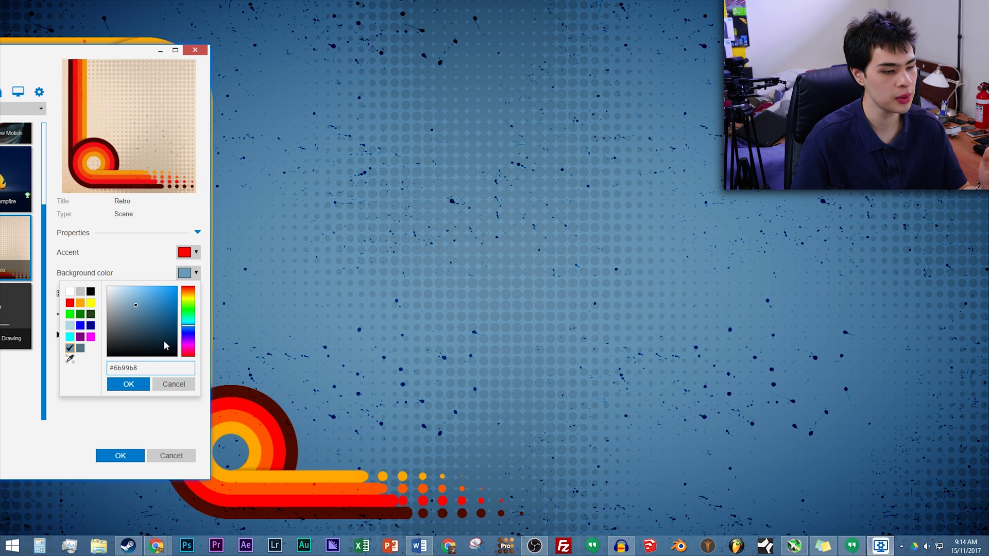
pyautogui.click(193, 342)
pyautogui.moveTo(191, 354); pyautogui.dragTo(194, 363)
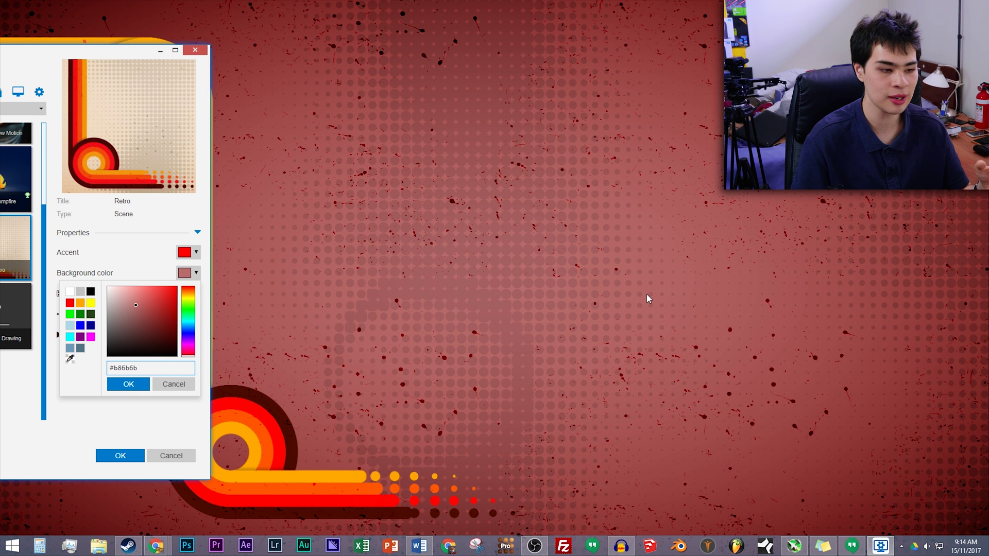
pyautogui.click(130, 386)
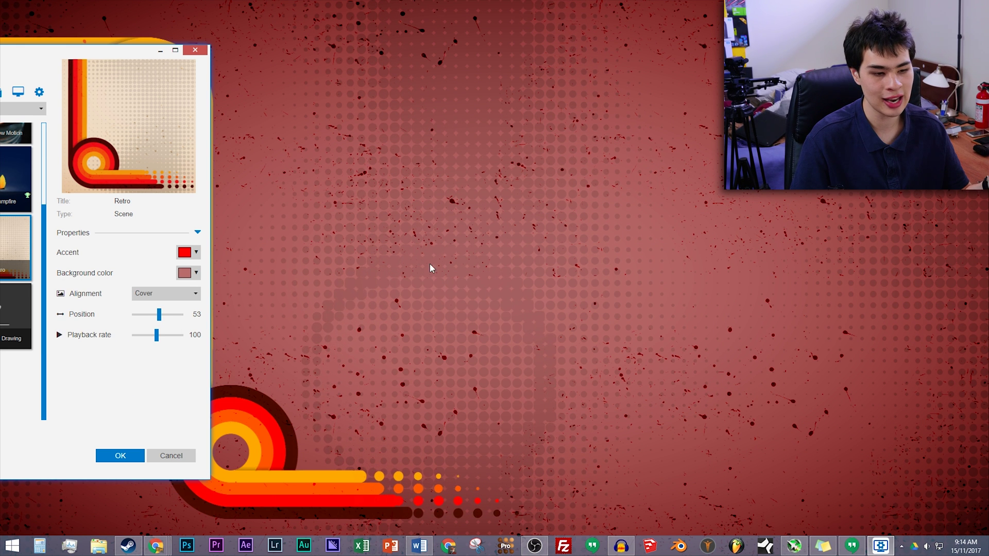
# - Try the green accent #31ff00 on the Retro wallpaper, and return the accent to red #ff0000
pyautogui.click(196, 254)
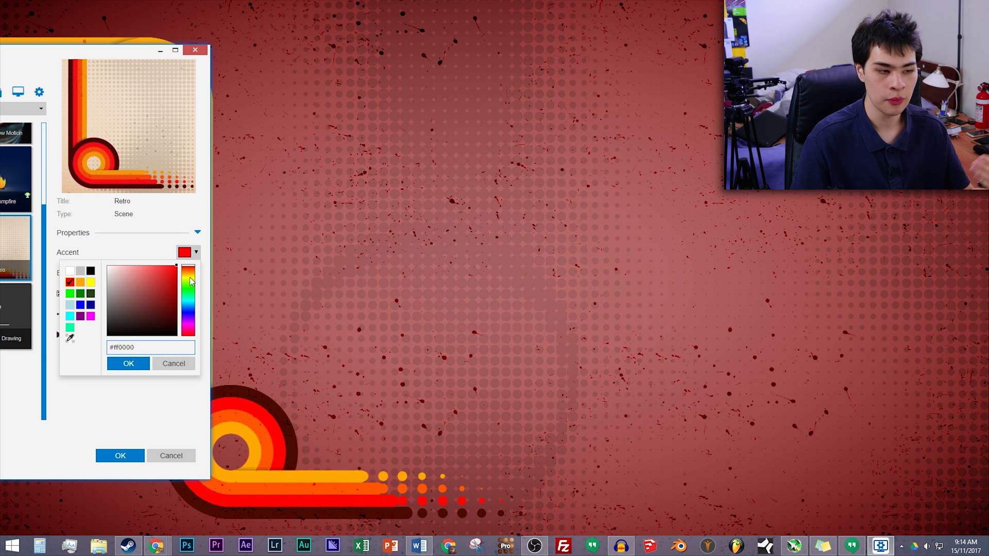
pyautogui.press('Escape')
pyautogui.press('Escape')
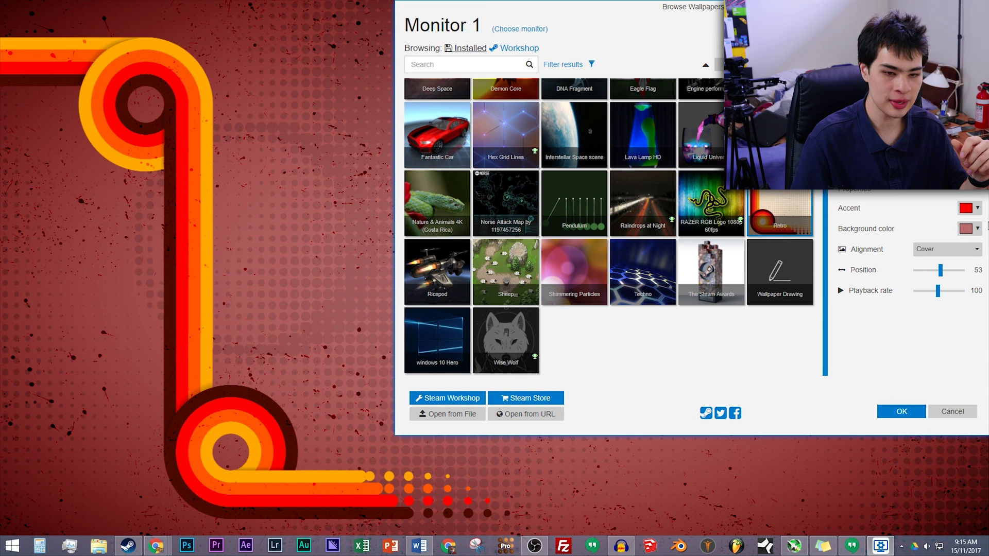
pyautogui.click(959, 208)
pyautogui.moveTo(955, 251); pyautogui.dragTo(949, 249)
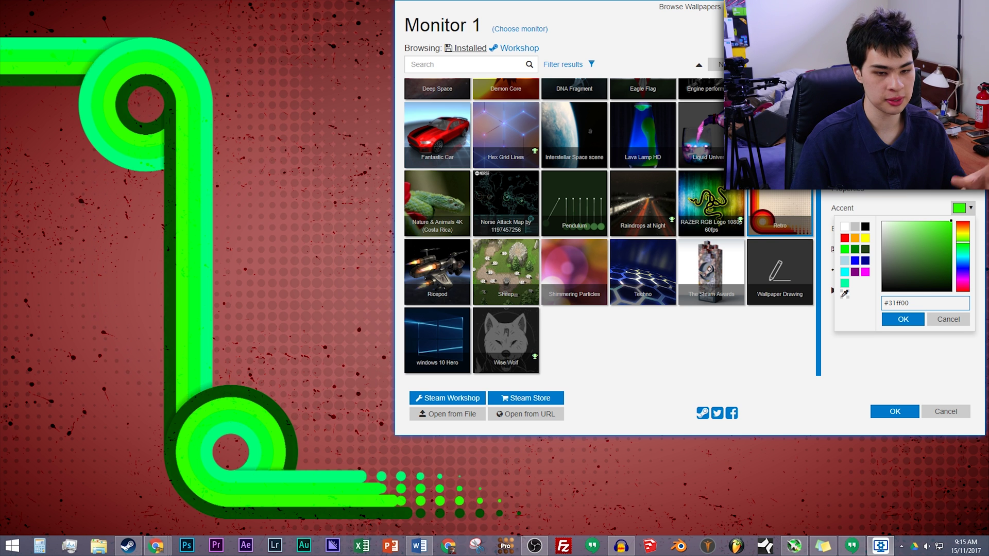
pyautogui.click(844, 237)
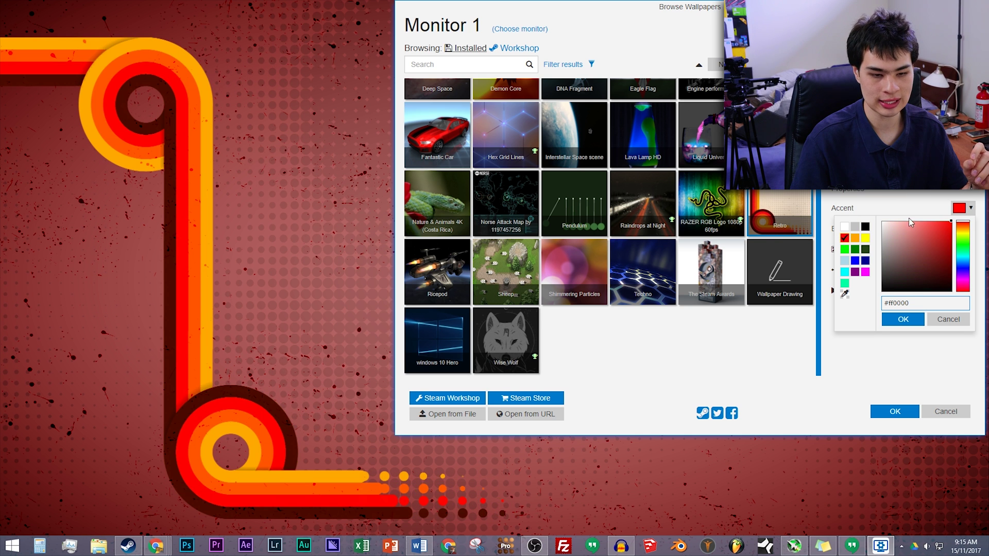
# - Set the Retro wallpaper's background color back to the saved blue swatch
pyautogui.click(966, 206)
pyautogui.click(961, 228)
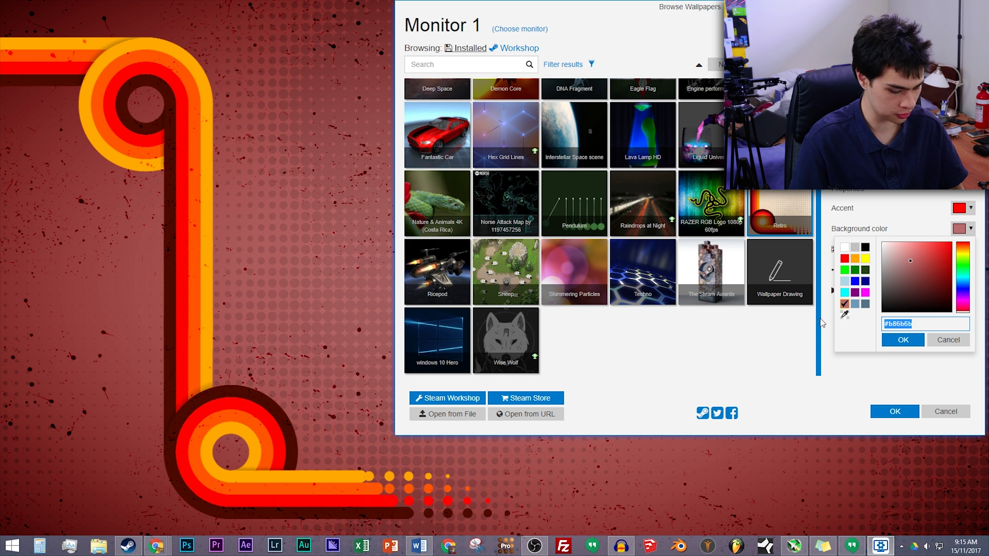
pyautogui.click(854, 303)
pyautogui.click(903, 340)
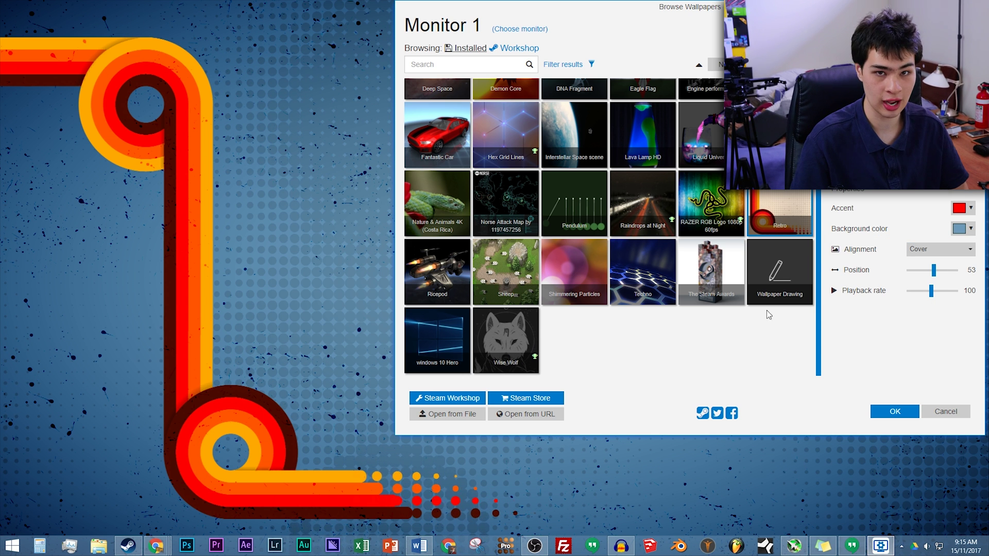
# - Try Retro's position at 100 and 80, shifting the browser window to view the wallpaper
pyautogui.moveTo(933, 269); pyautogui.dragTo(960, 278)
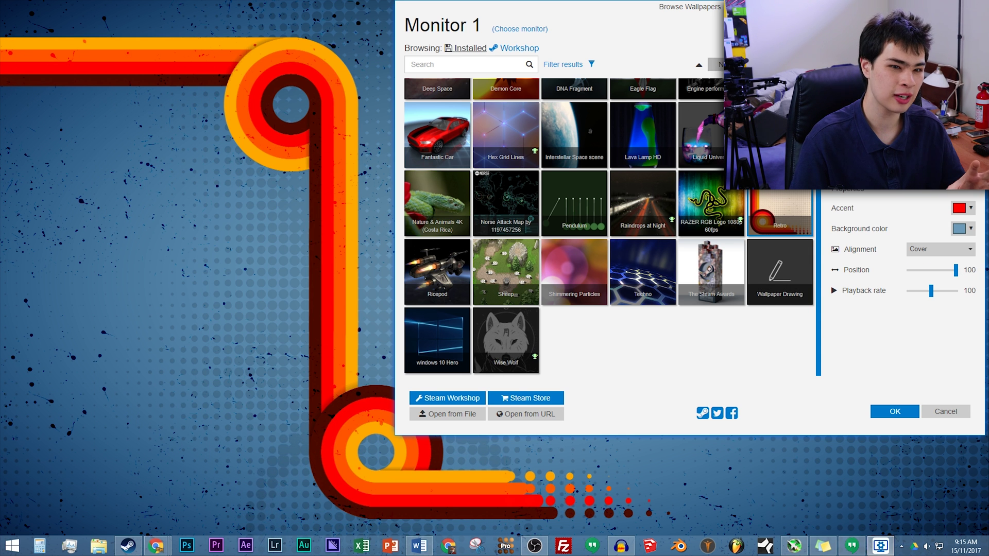
pyautogui.moveTo(696, 7); pyautogui.dragTo(799, 16)
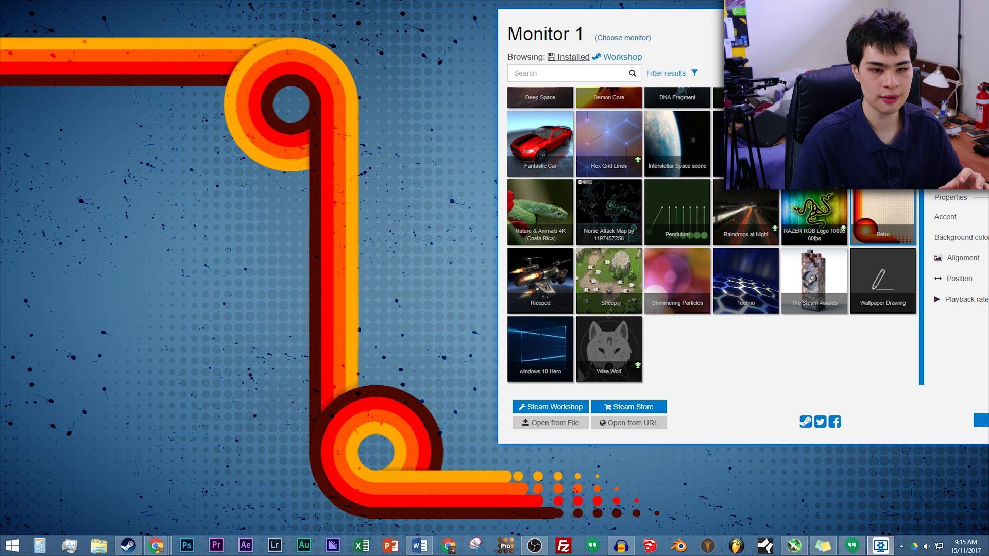
pyautogui.moveTo(799, 16); pyautogui.dragTo(705, 14)
pyautogui.moveTo(951, 278)
pyautogui.mouseDown()
pyautogui.moveTo(903, 284)
pyautogui.moveTo(956, 286)
pyautogui.mouseUp()
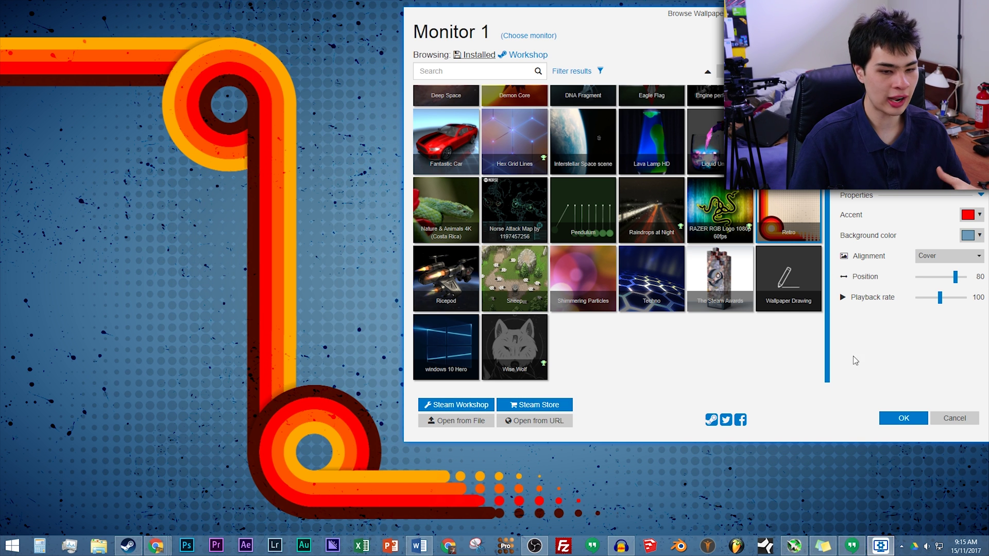
pyautogui.moveTo(956, 278); pyautogui.dragTo(967, 278)
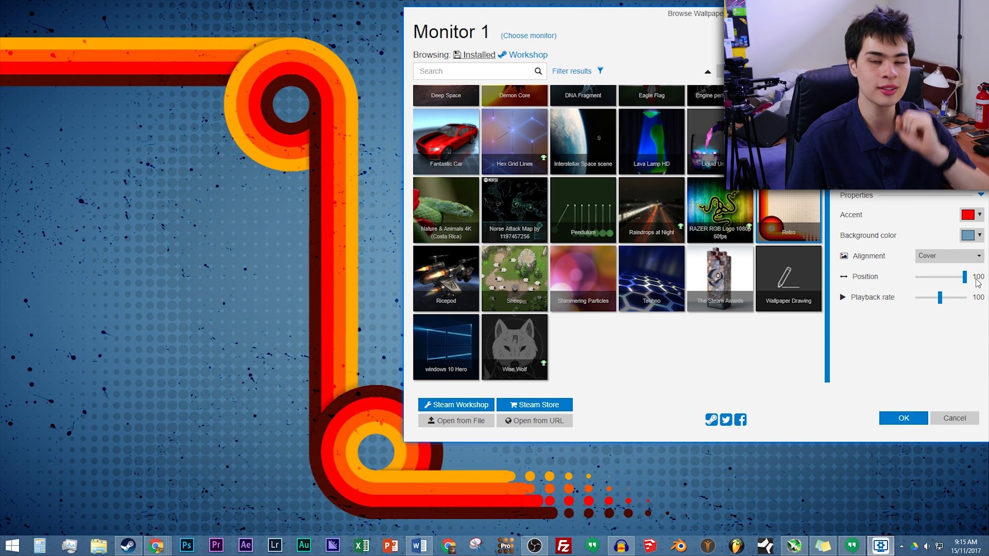
# - Set Retro's position to 47, try its playback rate at 200, and set the rate to 10
pyautogui.moveTo(963, 289); pyautogui.dragTo(940, 288)
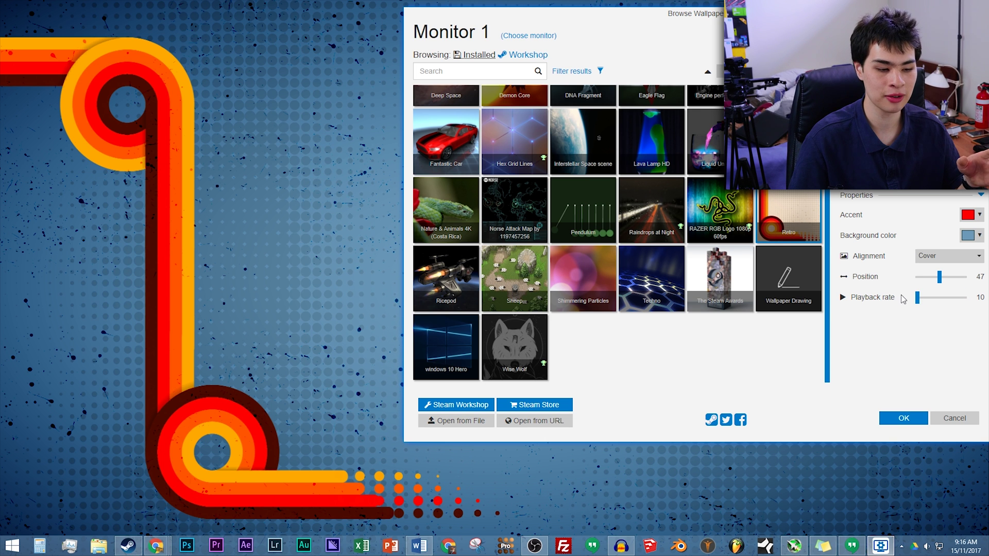
pyautogui.moveTo(918, 298); pyautogui.dragTo(964, 298)
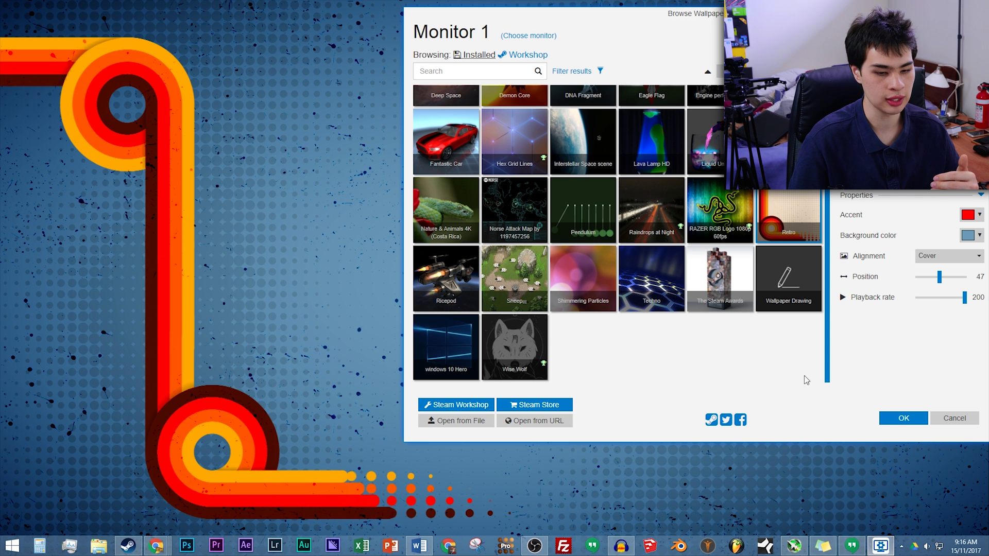
pyautogui.moveTo(945, 298); pyautogui.dragTo(757, 331)
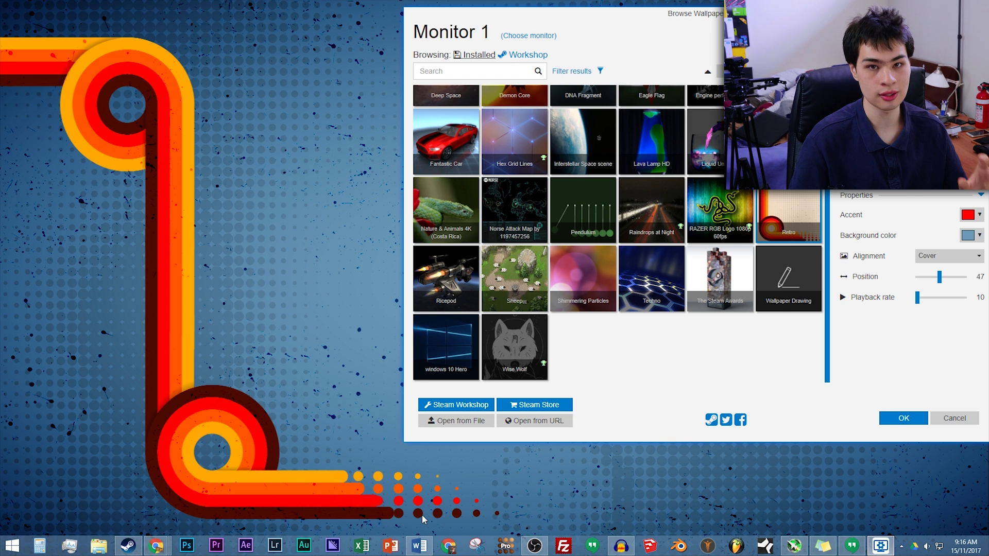
# - Apply Raindrops at Night, try Sunny weather, set the weather to Drizzle, and move the browser window off the desktop view
pyautogui.scroll(2, 687, 224)
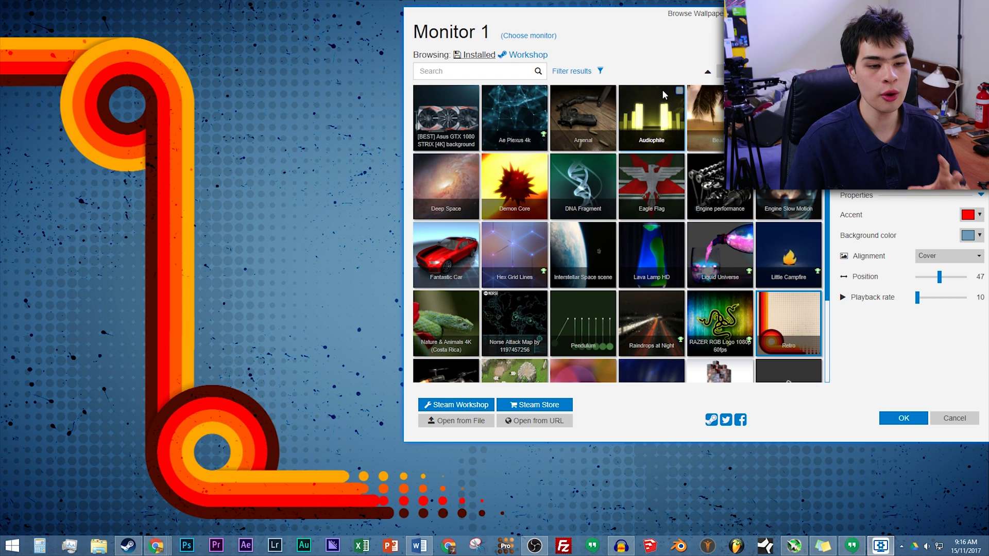
pyautogui.click(653, 324)
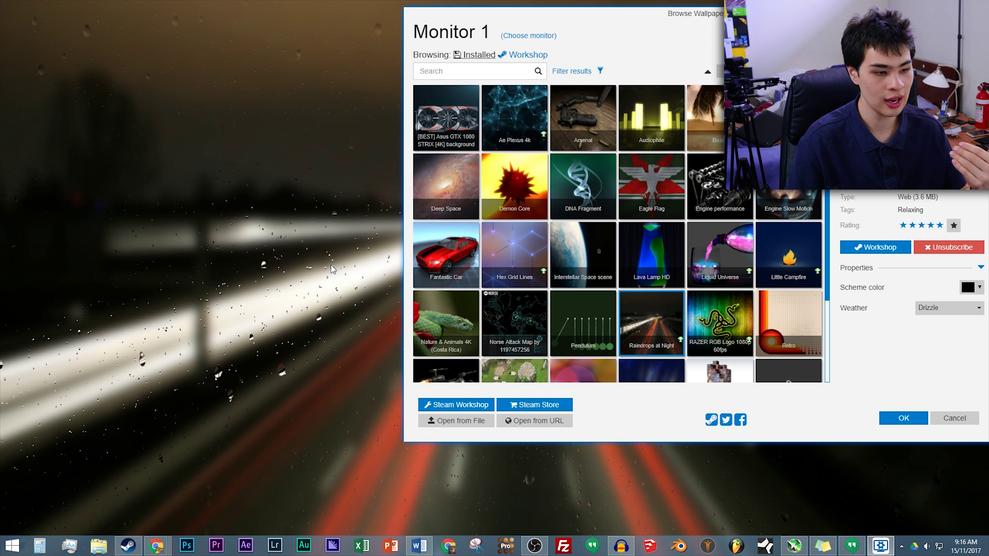
pyautogui.click(932, 310)
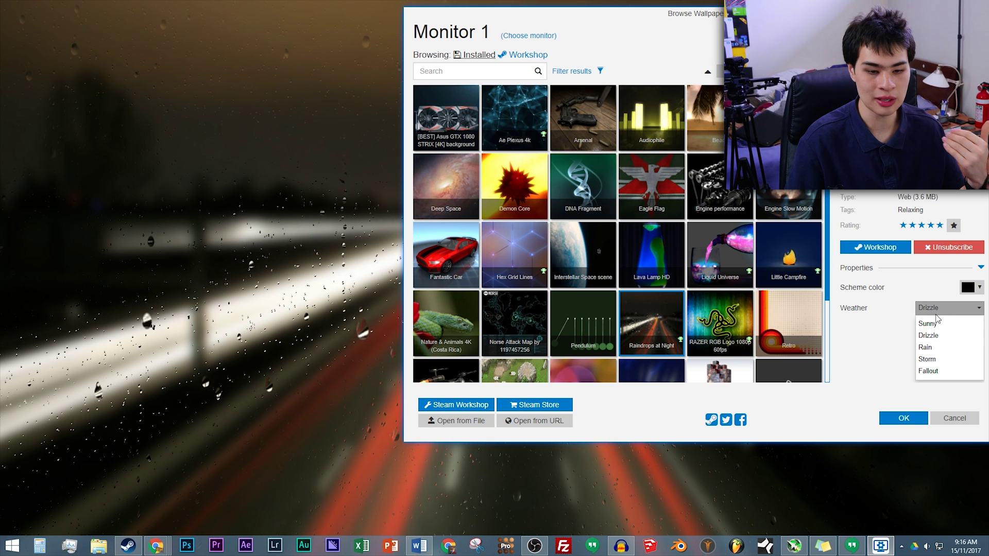
pyautogui.click(938, 324)
pyautogui.click(938, 312)
pyautogui.click(940, 335)
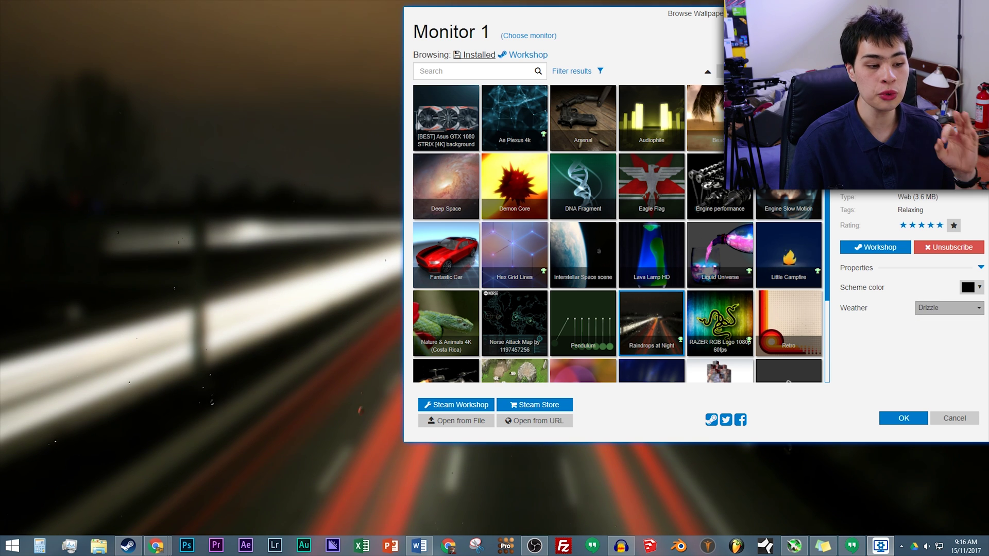
pyautogui.moveTo(660, 40); pyautogui.dragTo(0, 85)
pyautogui.click(54, 57)
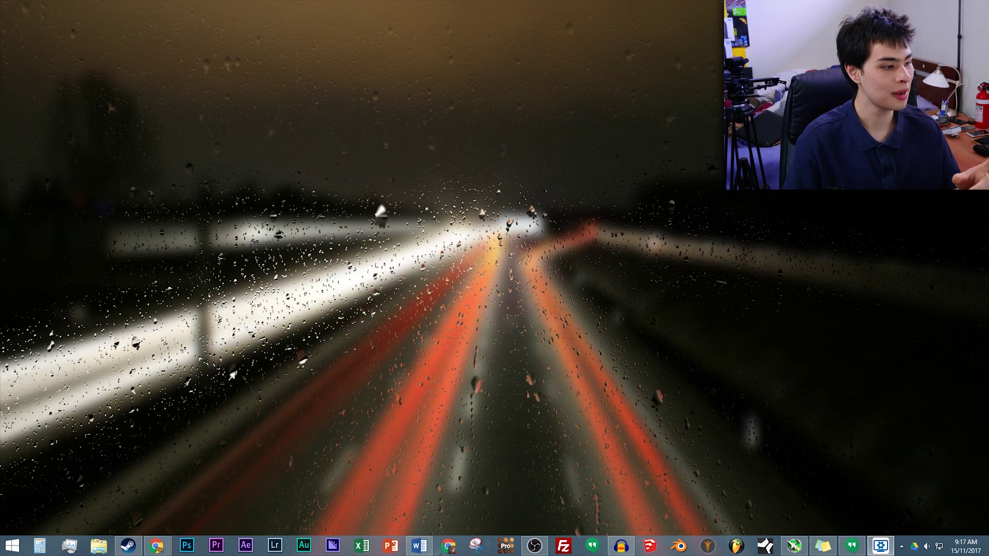
# - Apply the installed canvasBg wallpaper to monitor 1 and confirm the choice
pyautogui.scroll(3, 401, 291)
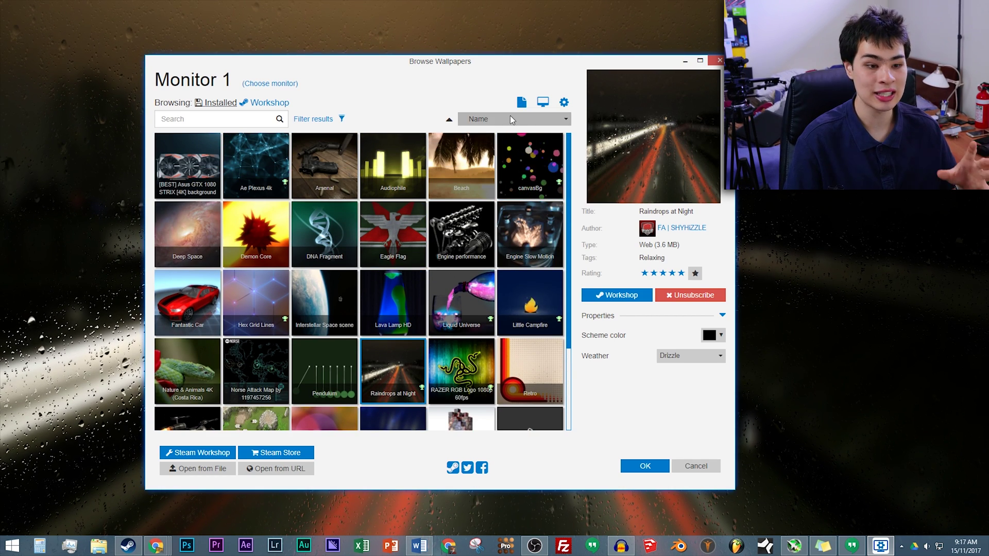
pyautogui.click(513, 154)
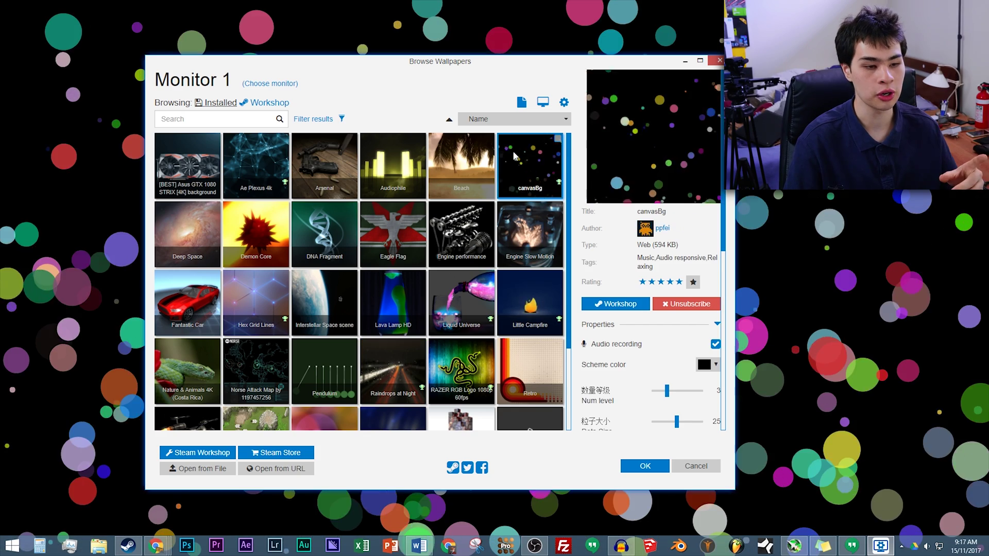
pyautogui.moveTo(166, 57); pyautogui.dragTo(166, 55)
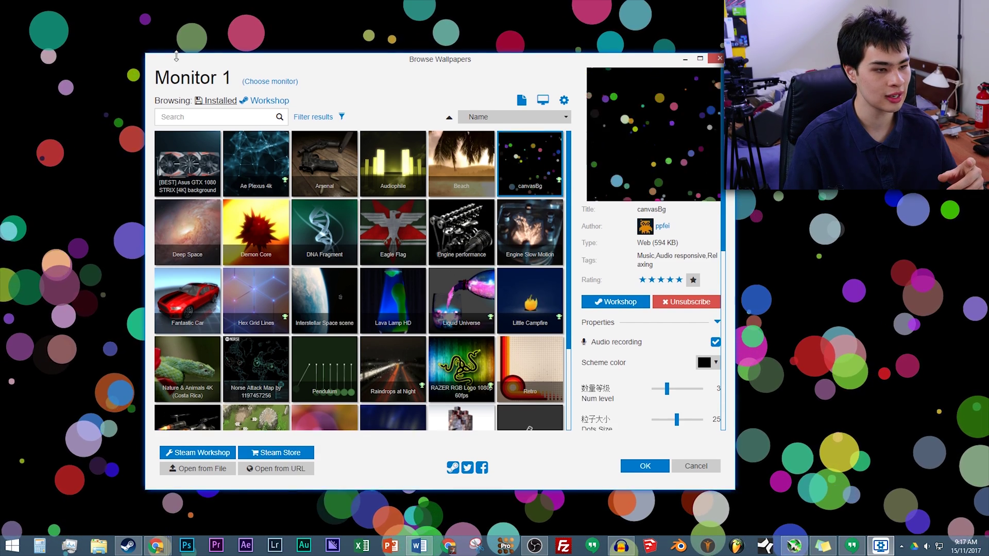
pyautogui.click(644, 466)
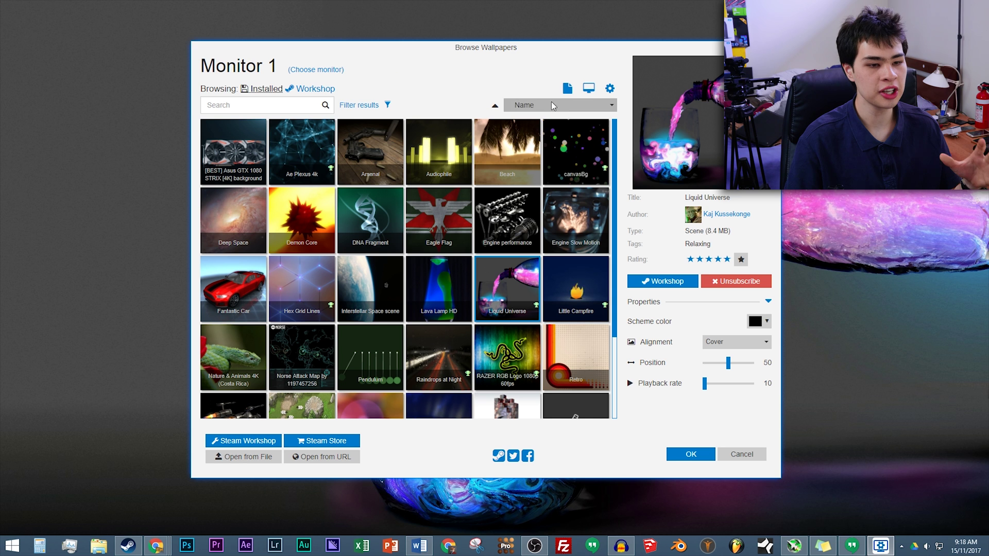
# - Review the anti-aliasing and resolution settings, set the wallpaper FPS limit to 60, and save the performance settings
pyautogui.click(609, 88)
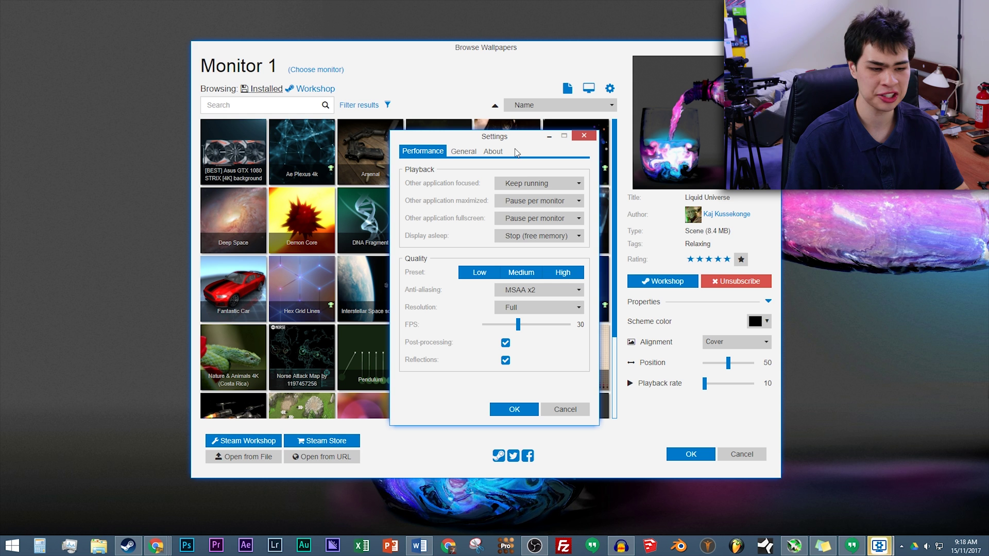
pyautogui.click(511, 293)
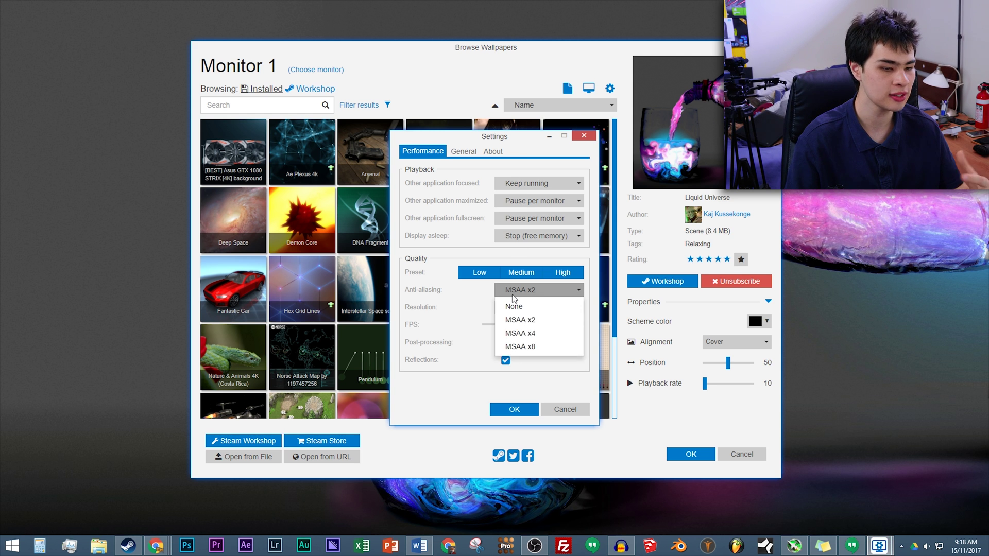
pyautogui.click(550, 293)
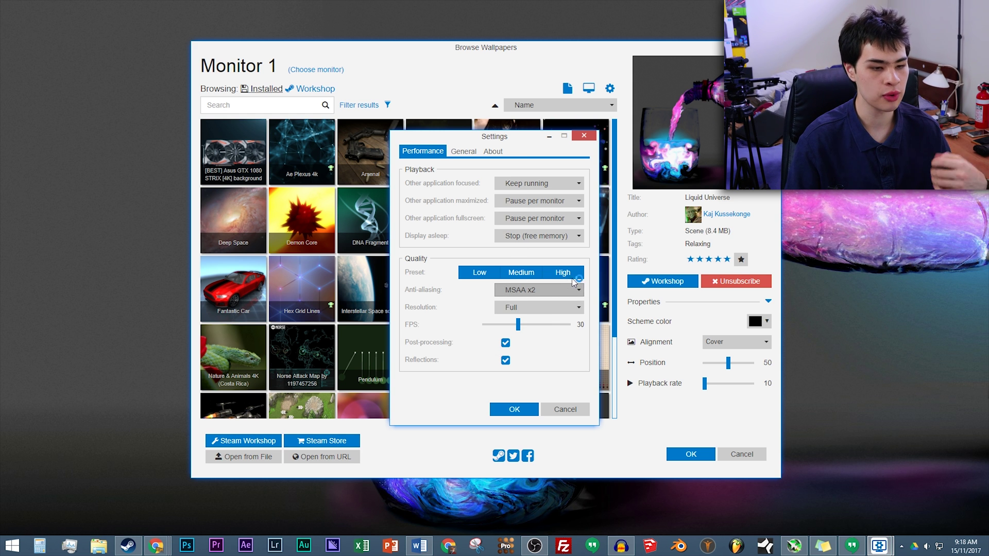
pyautogui.click(535, 311)
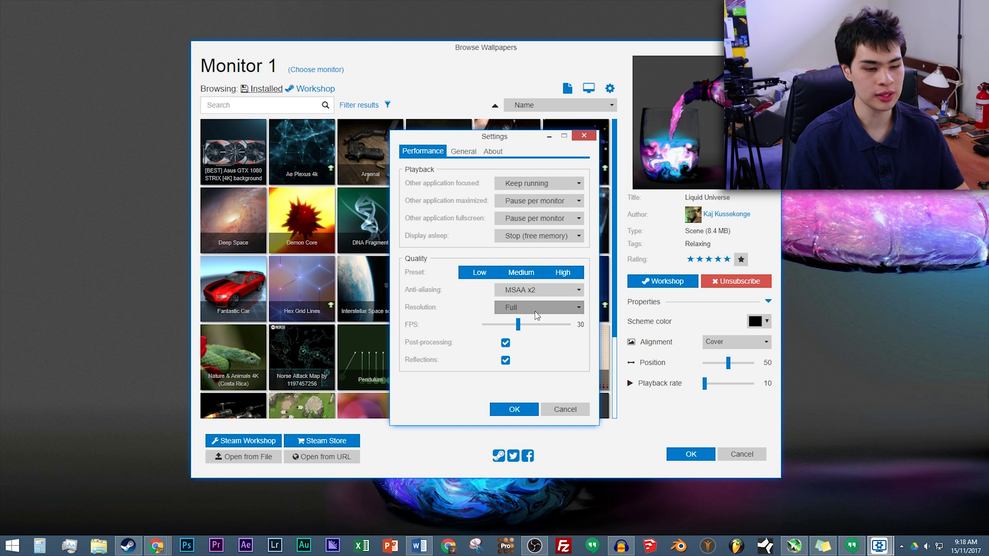
pyautogui.click(528, 321)
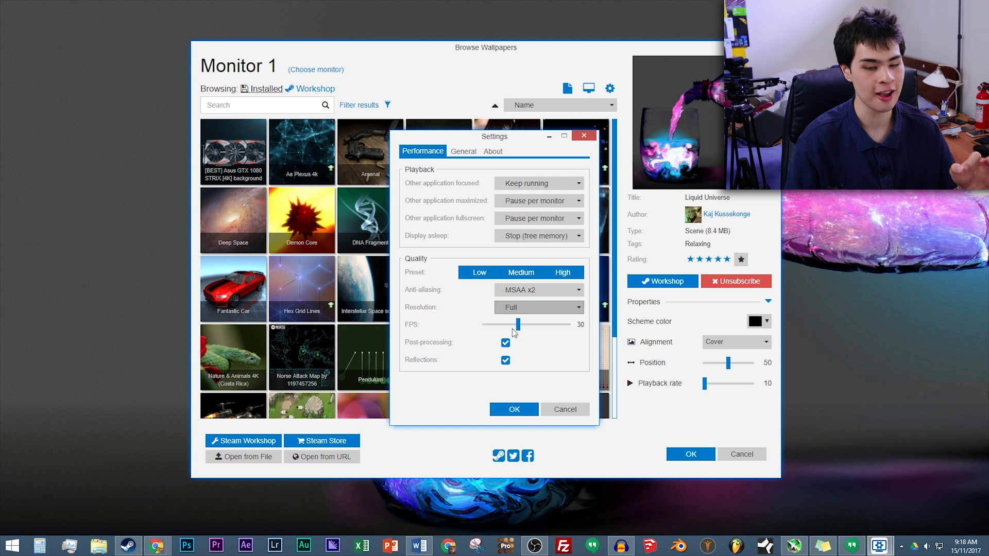
pyautogui.moveTo(517, 327); pyautogui.dragTo(574, 330)
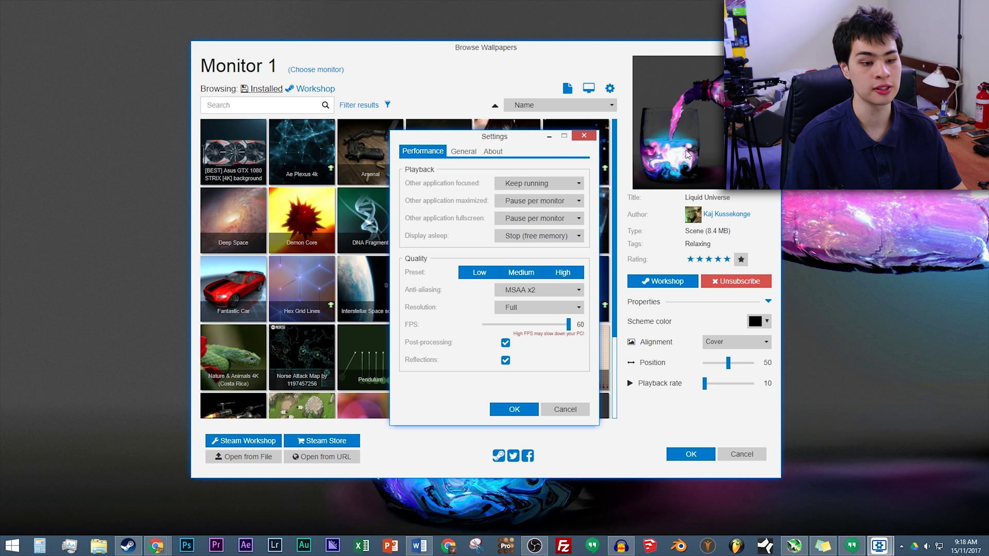
pyautogui.click(514, 408)
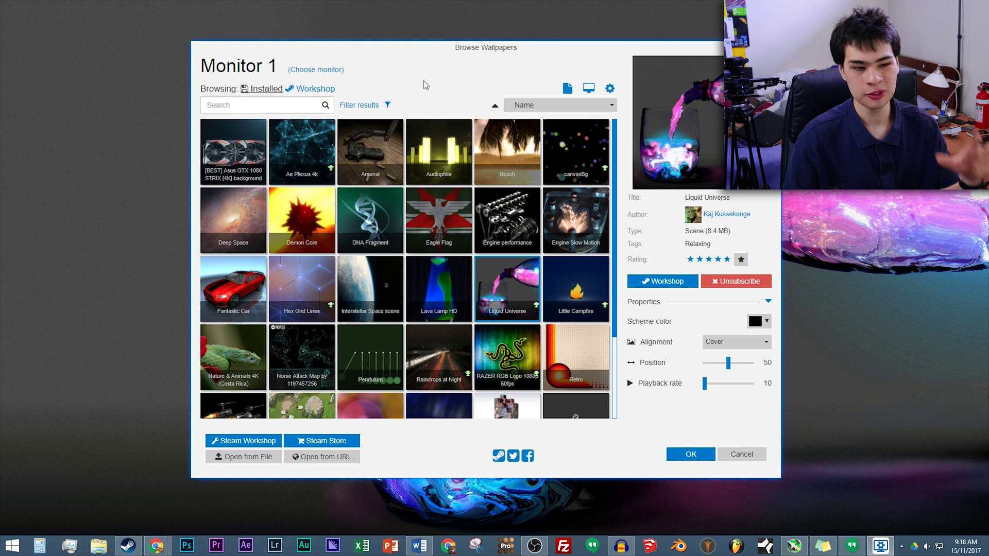
# - Shift the browser window aside to view the Liquid Universe wallpaper, and examine the per-core CPU usage in Task Manager
pyautogui.moveTo(462, 52); pyautogui.dragTo(0, 73)
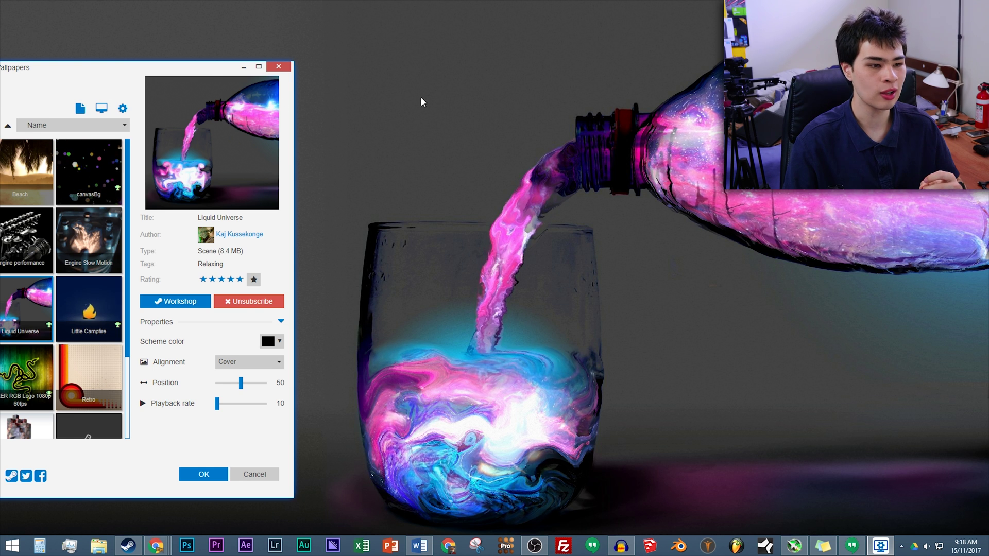
pyautogui.moveTo(139, 77); pyautogui.dragTo(630, 61)
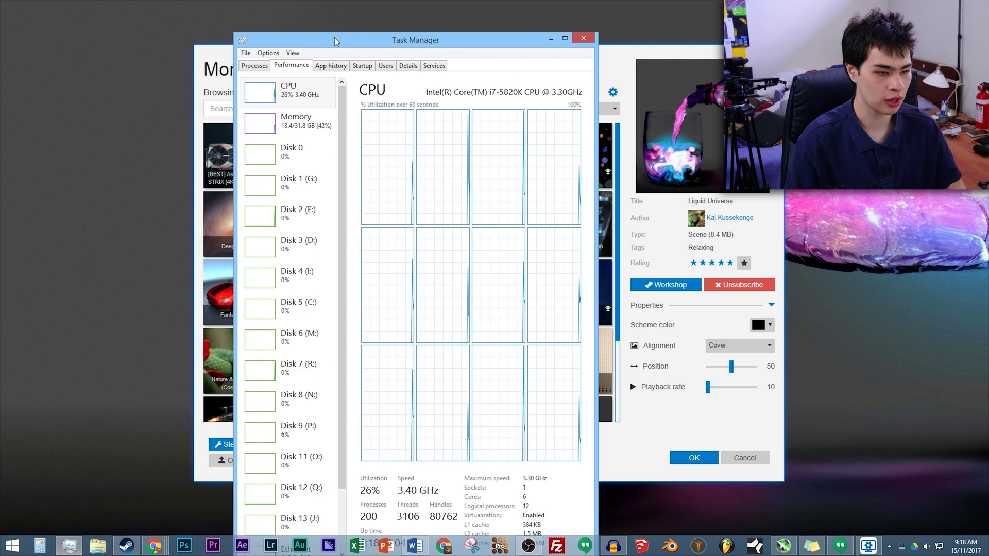
pyautogui.moveTo(335, 37); pyautogui.dragTo(293, 14)
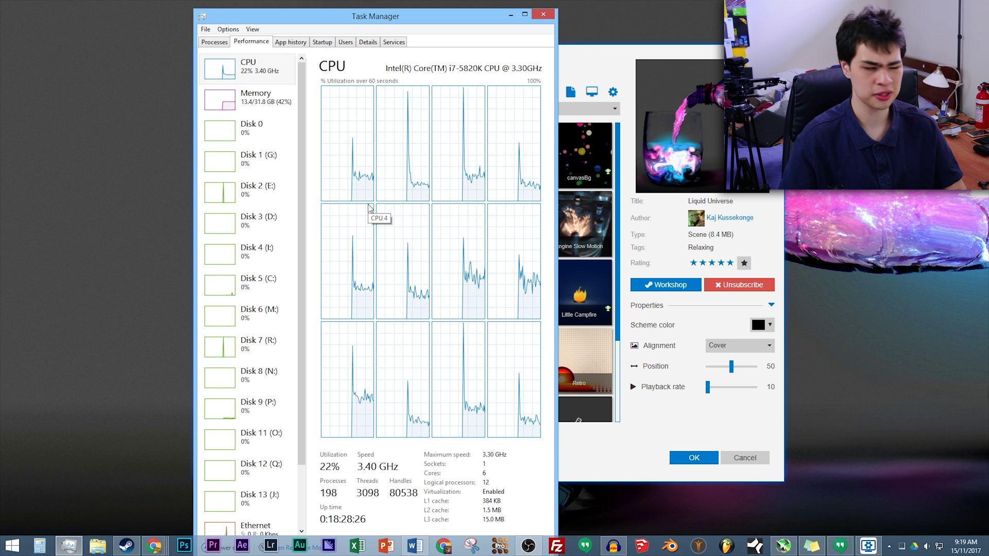
pyautogui.hotkey('alt', 'Tab')
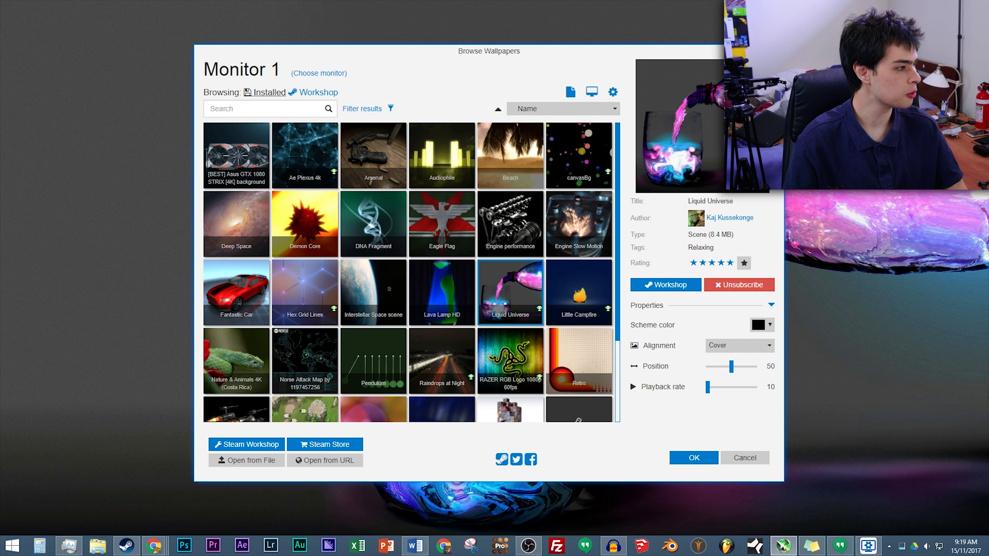
pyautogui.hotkey('alt', 'Tab')
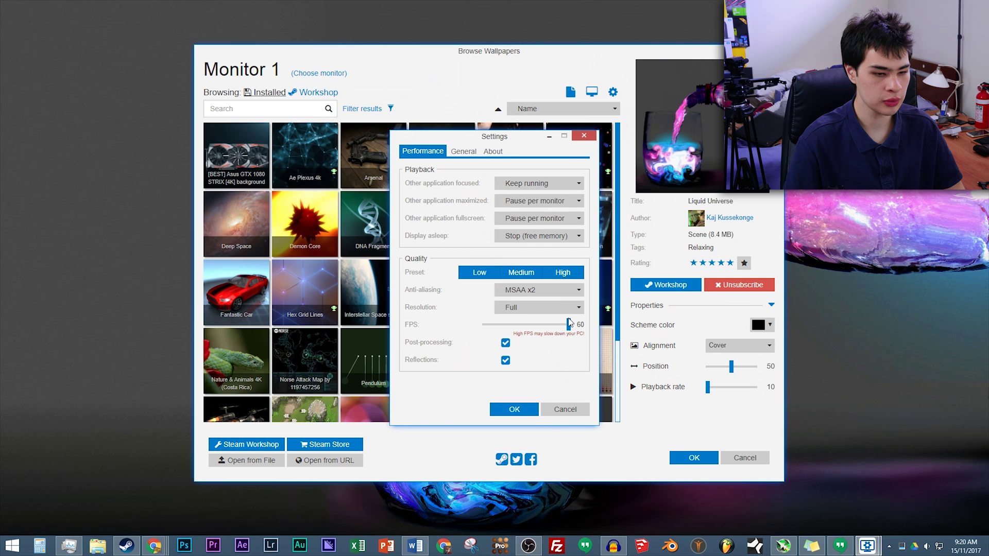
# - Set the FPS limit to 30 and review the playback choices for when another application is focused
pyautogui.moveTo(569, 323); pyautogui.dragTo(521, 331)
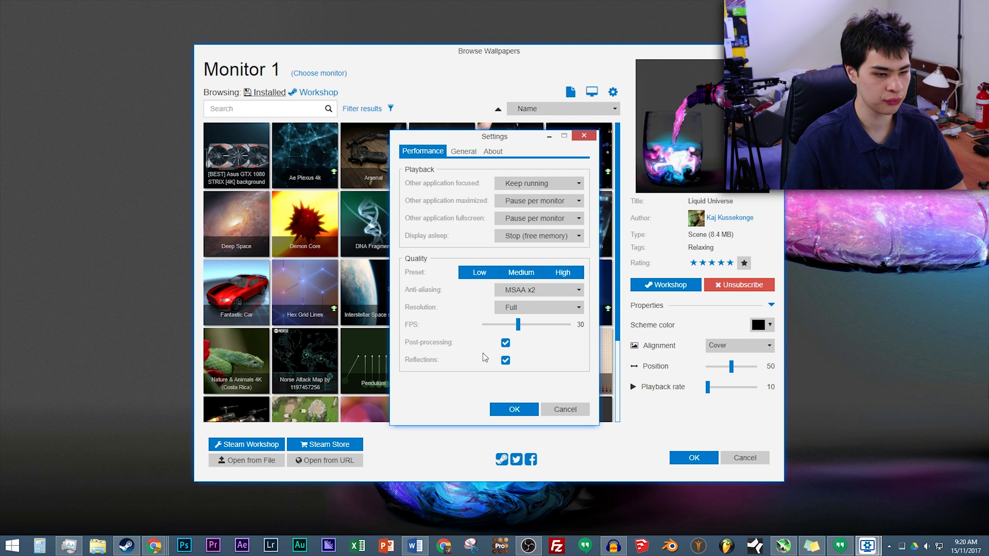
pyautogui.click(505, 343)
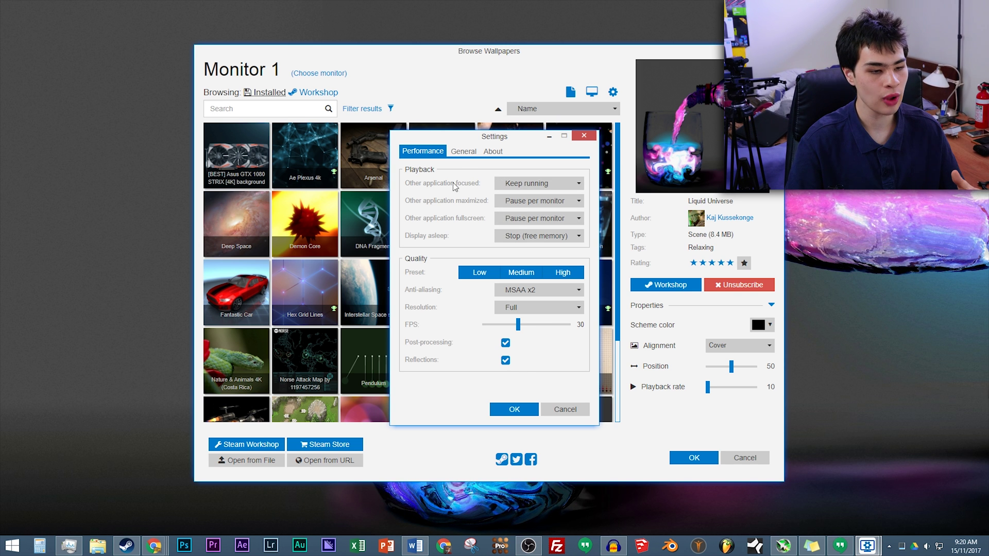
pyautogui.click(515, 187)
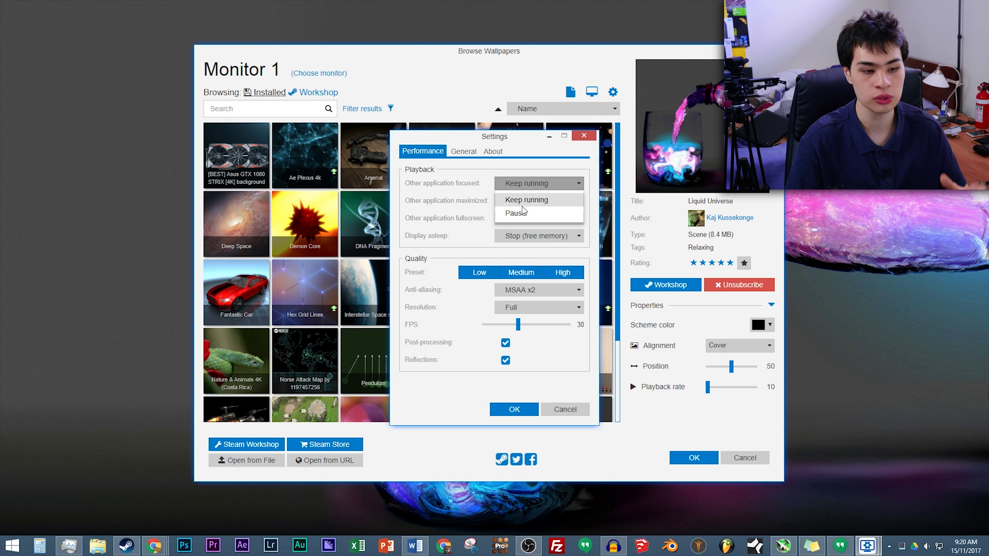
pyautogui.click(455, 183)
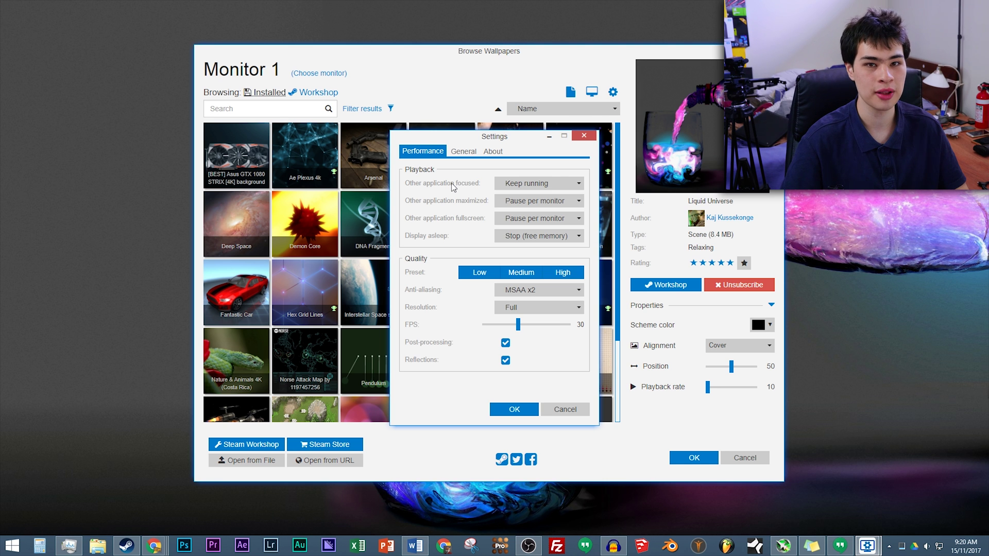
pyautogui.click(554, 182)
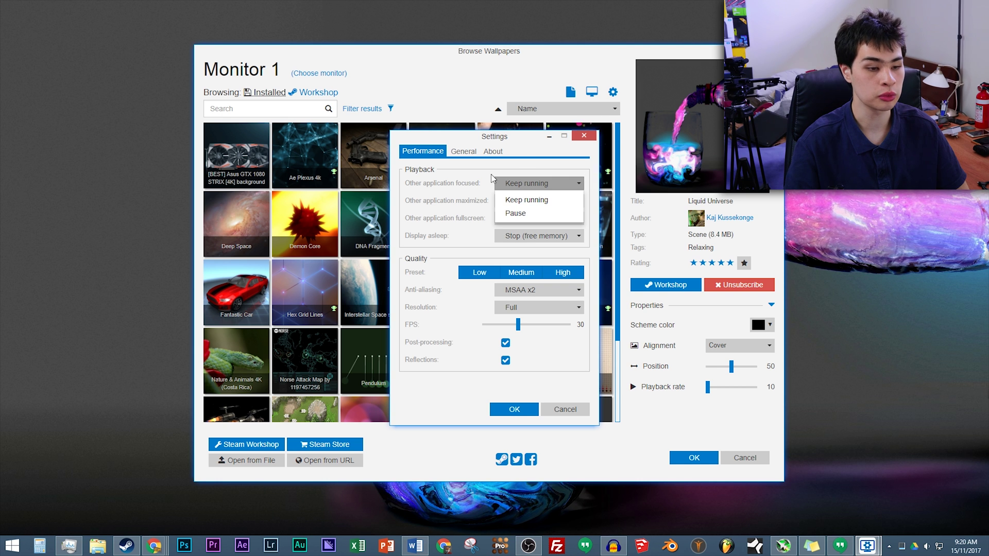
pyautogui.click(536, 184)
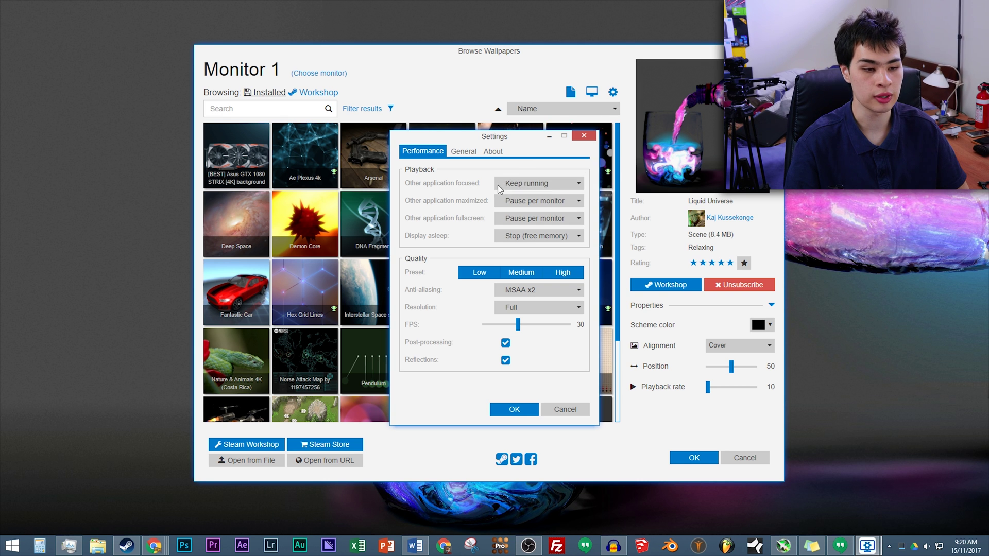
# - Examine the general settings, covering both the miscellaneous and advanced options
pyautogui.click(463, 151)
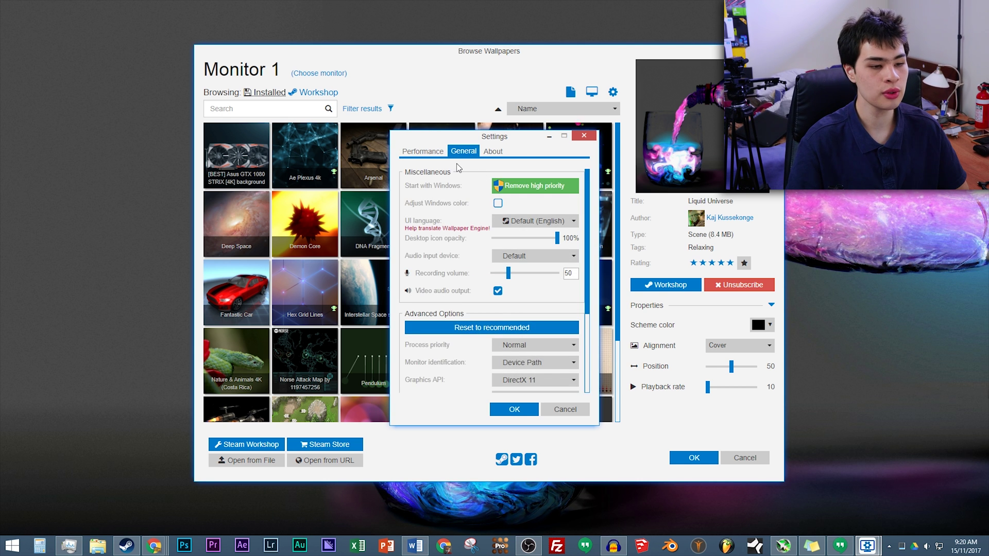
pyautogui.scroll(-2, 418, 244)
pyautogui.scroll(2, 418, 246)
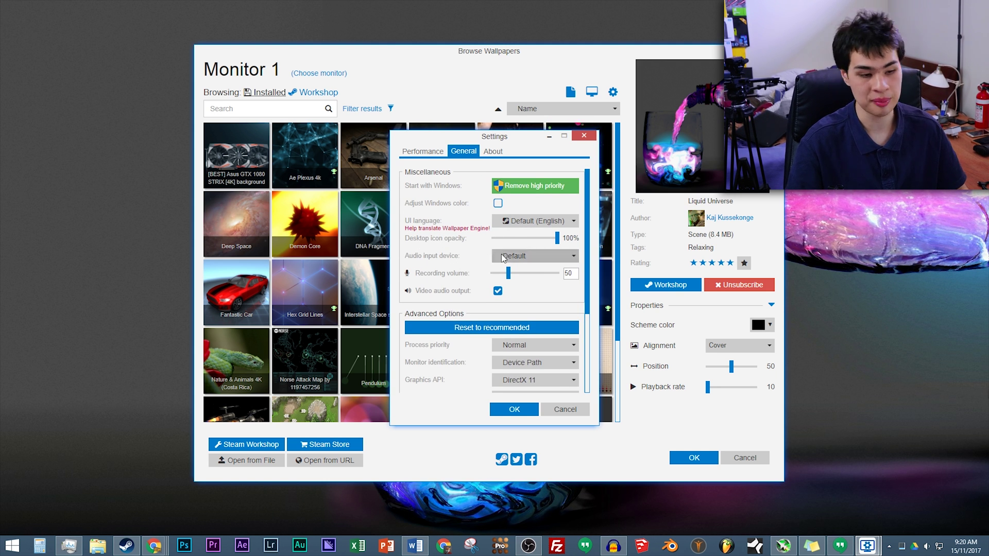
pyautogui.scroll(-2, 455, 263)
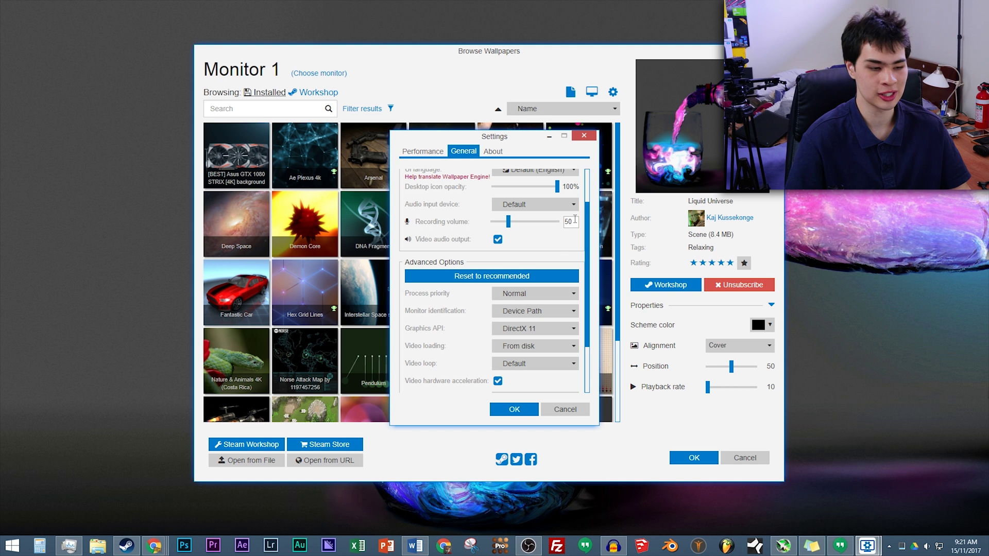
pyautogui.scroll(-3, 555, 239)
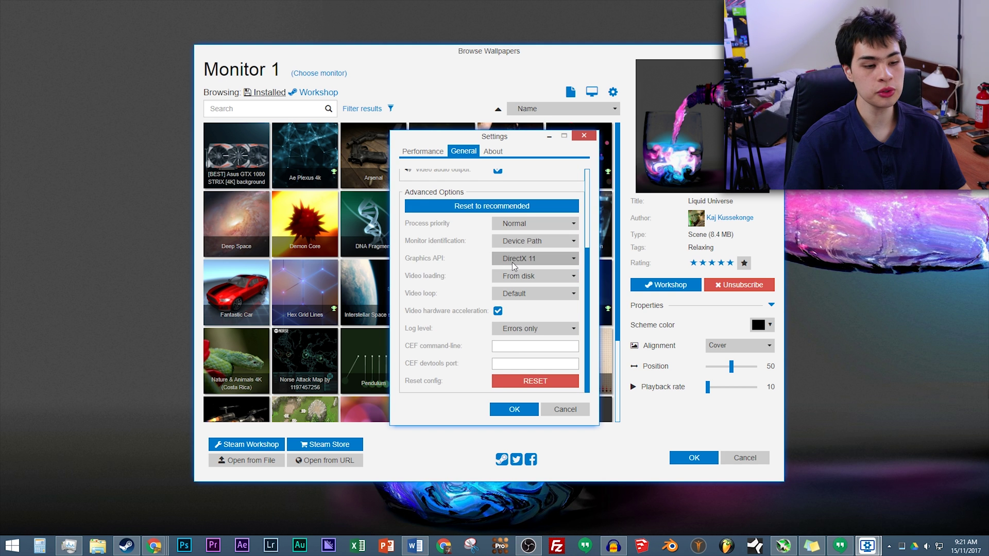
# - Inspect the available graphics API, video loading and video loop choices, and close the settings without saving
pyautogui.click(515, 259)
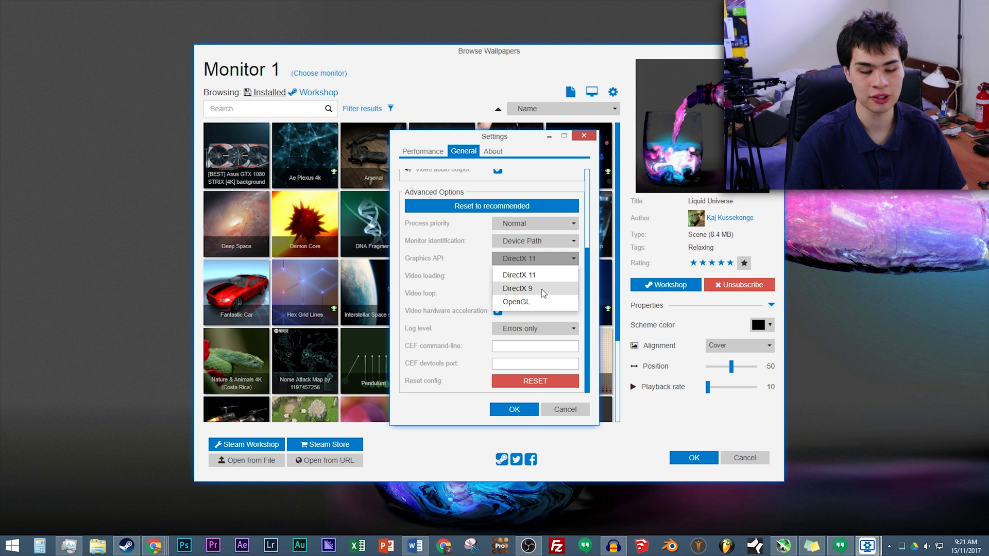
pyautogui.click(449, 270)
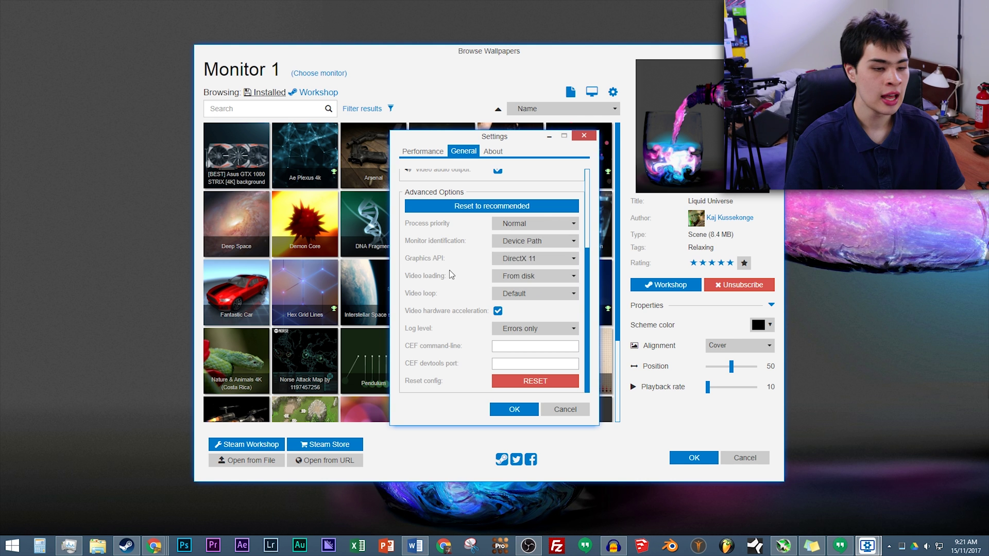
pyautogui.click(514, 277)
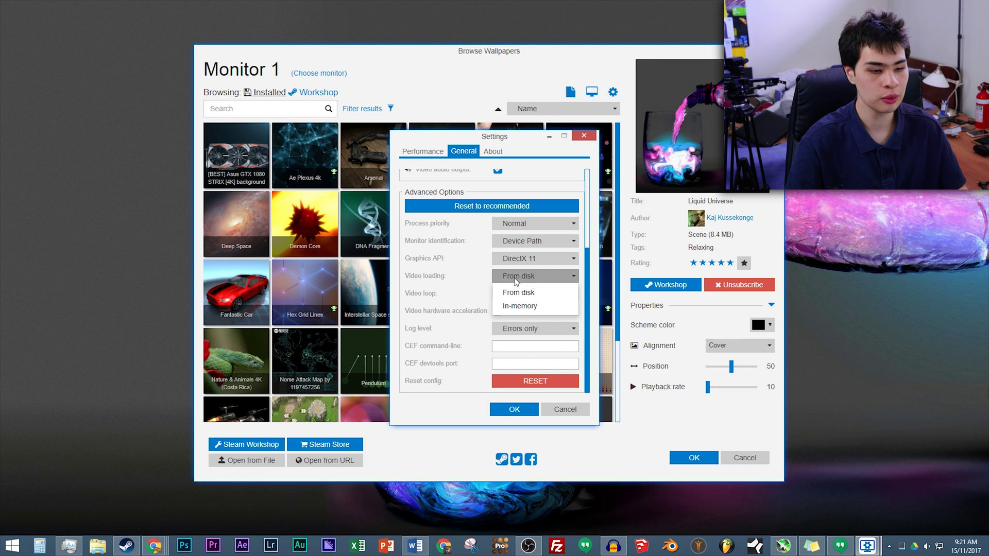
pyautogui.click(461, 280)
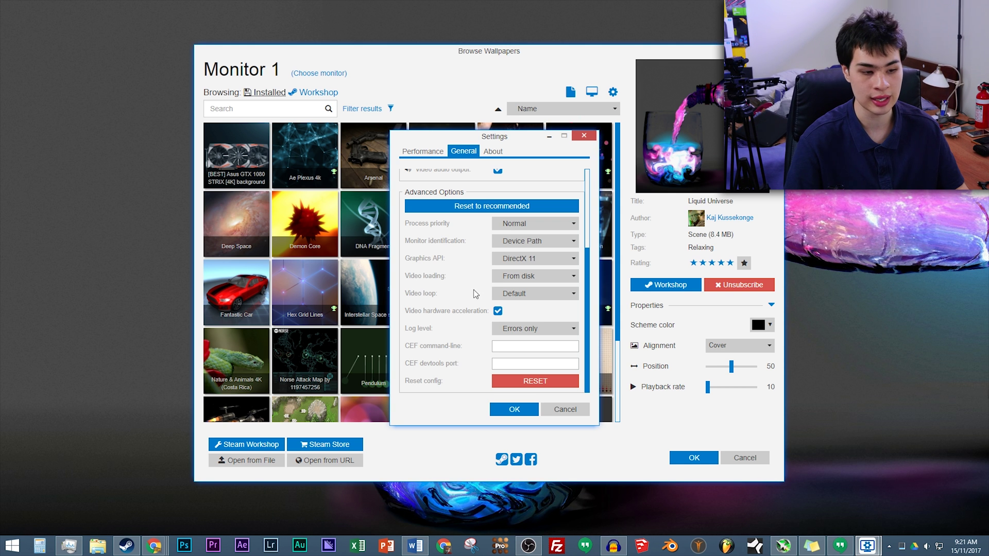
pyautogui.click(528, 297)
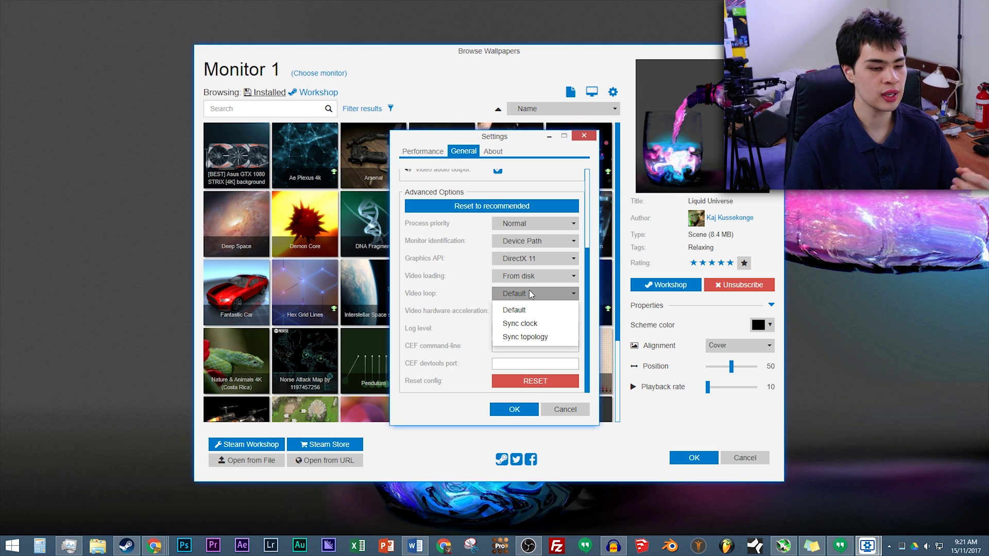
pyautogui.click(448, 276)
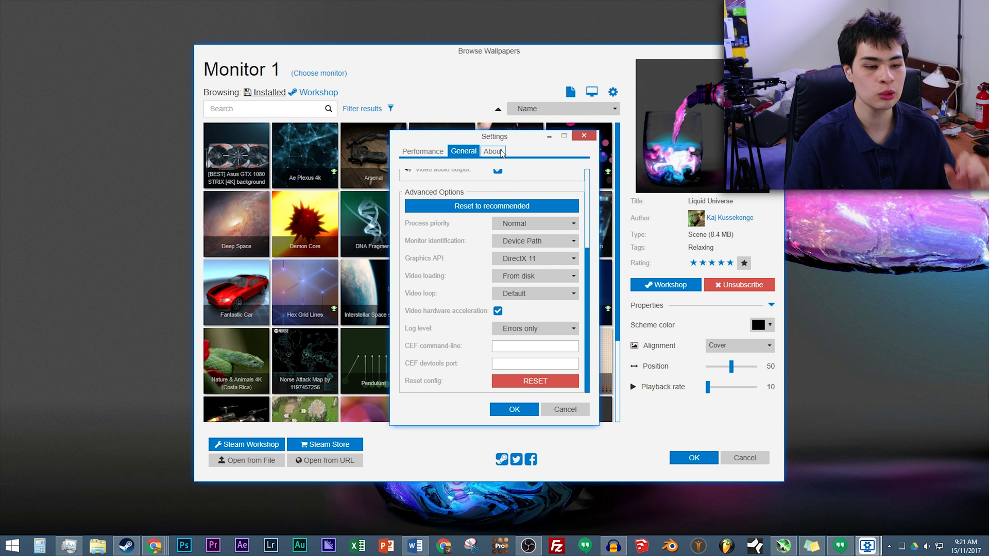
pyautogui.scroll(3, 449, 294)
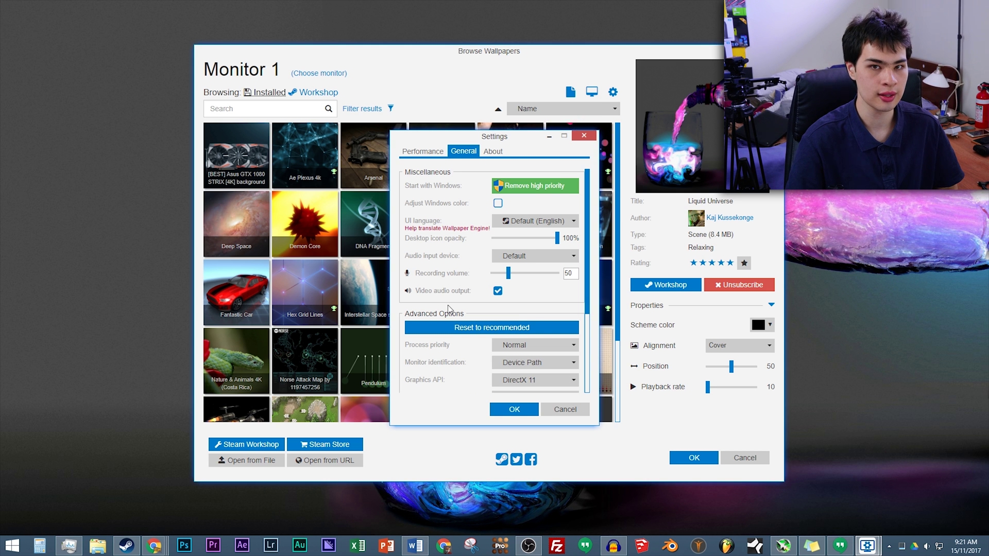
pyautogui.click(583, 135)
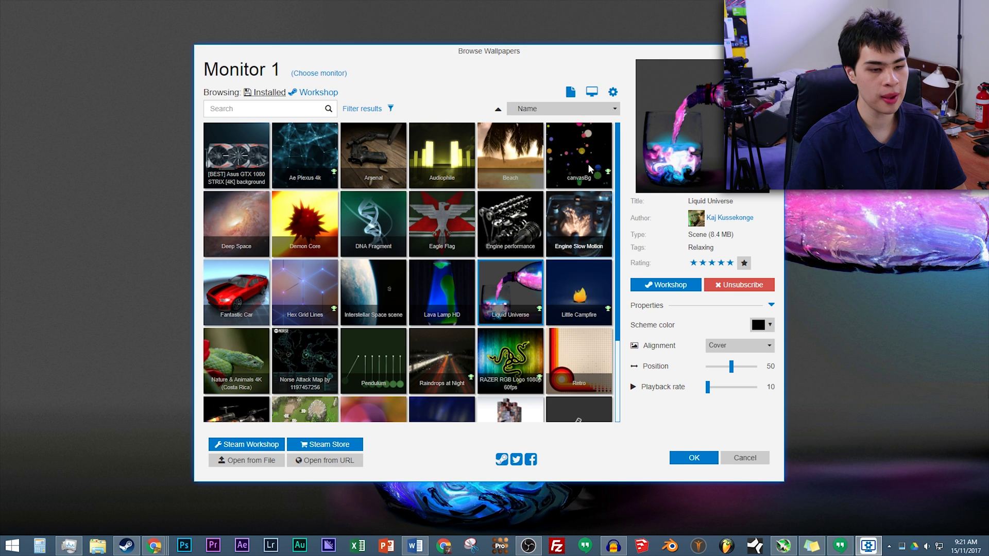
# - Apply the Retro wallpaper to monitor 1, move the browser window to reveal it, and set its playback rate to 76
pyautogui.moveTo(605, 57); pyautogui.dragTo(349, 35)
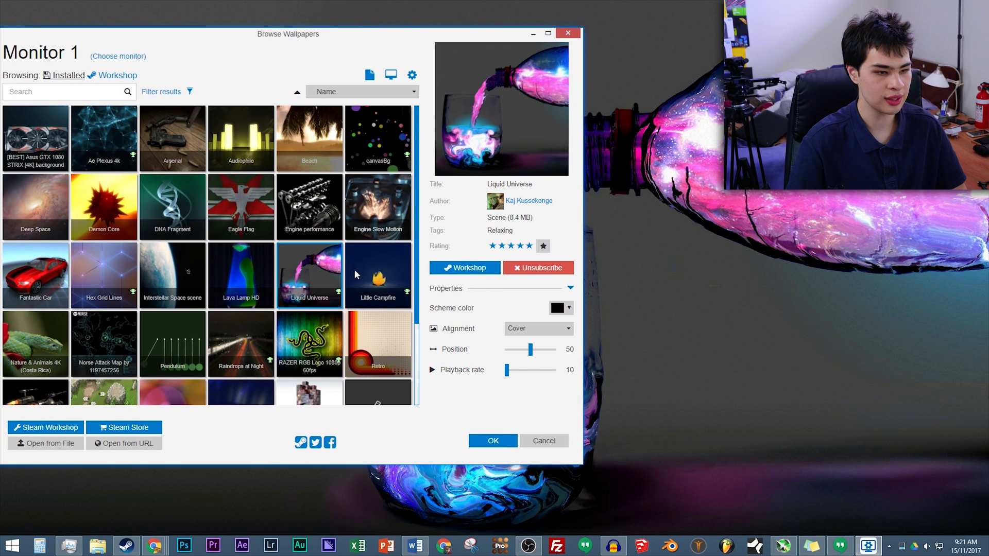
pyautogui.click(378, 138)
pyautogui.moveTo(524, 394); pyautogui.dragTo(549, 363)
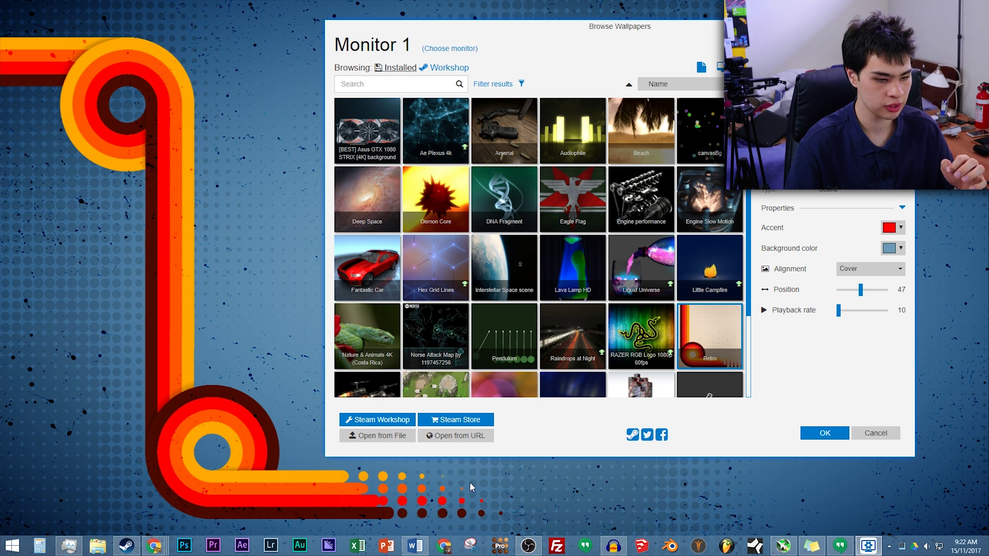
pyautogui.moveTo(849, 316); pyautogui.dragTo(853, 316)
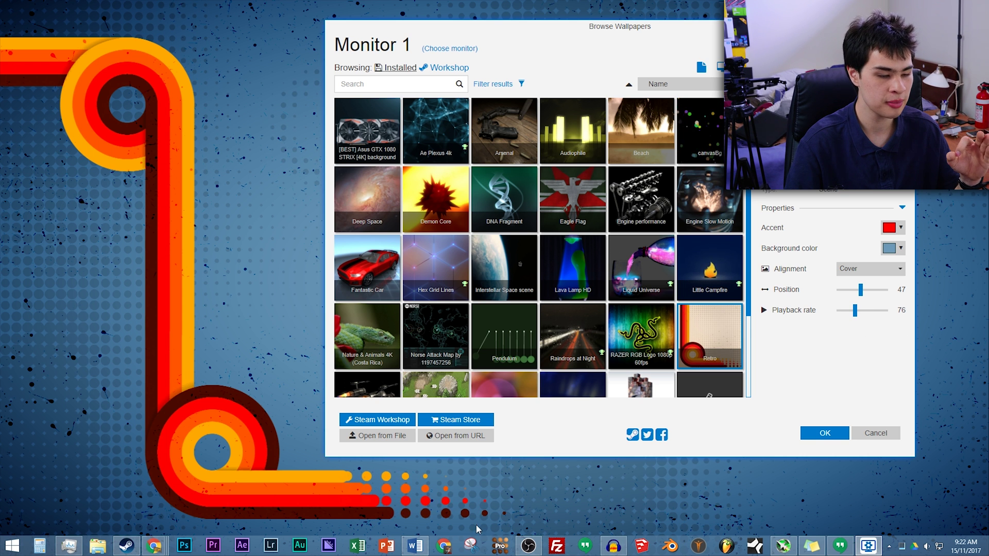